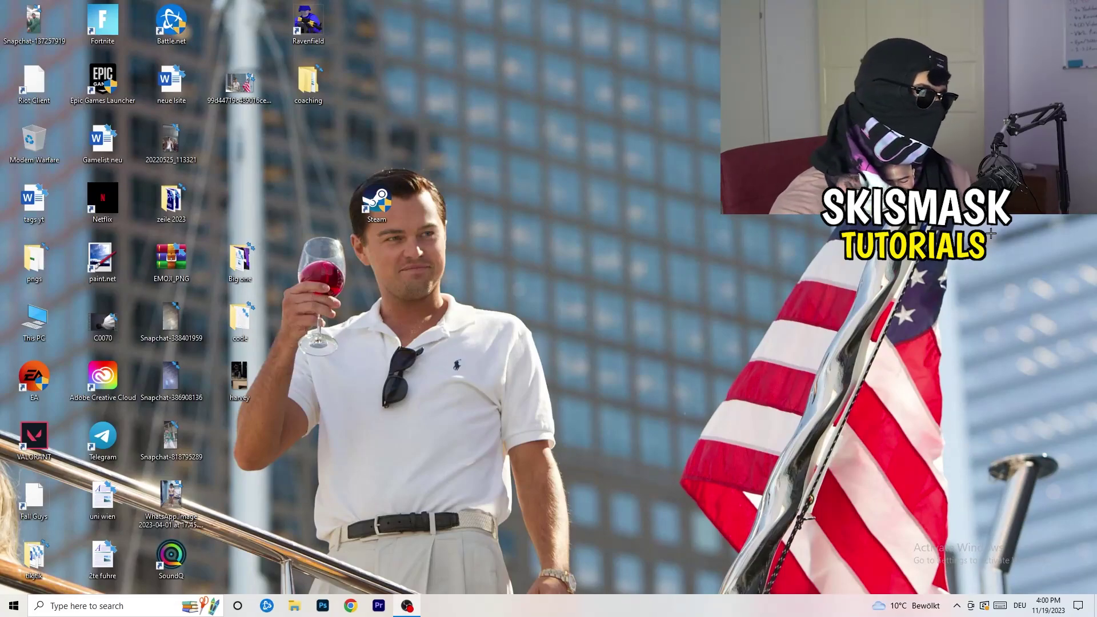
# Open Settings from Start and go to the Gaming page, where Xbox Game Bar is off.
pyautogui.click(13, 606)
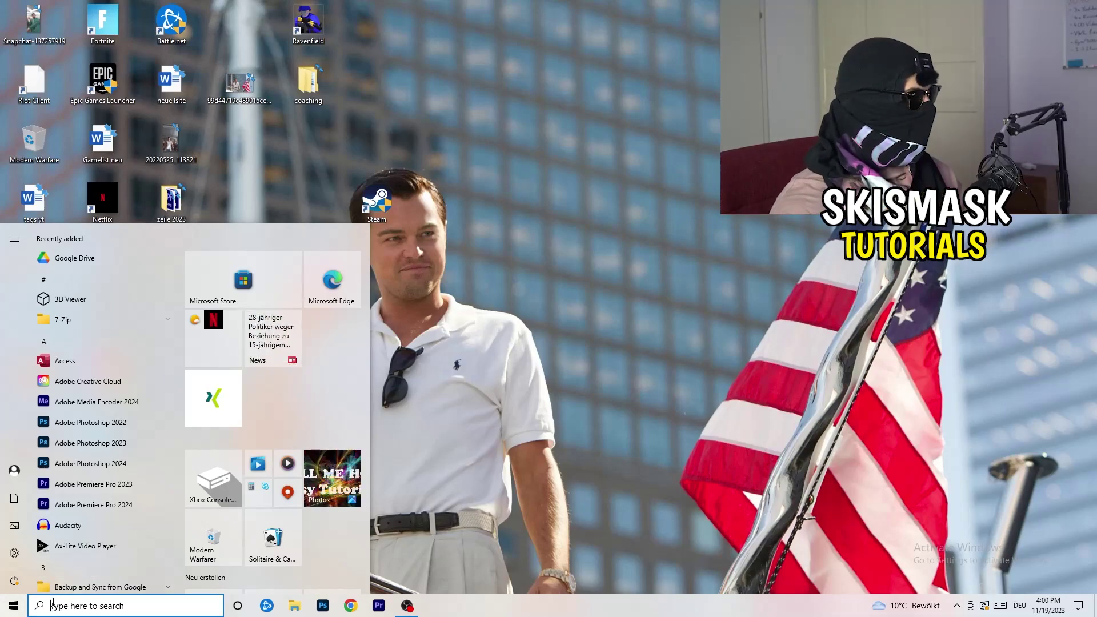
pyautogui.click(14, 552)
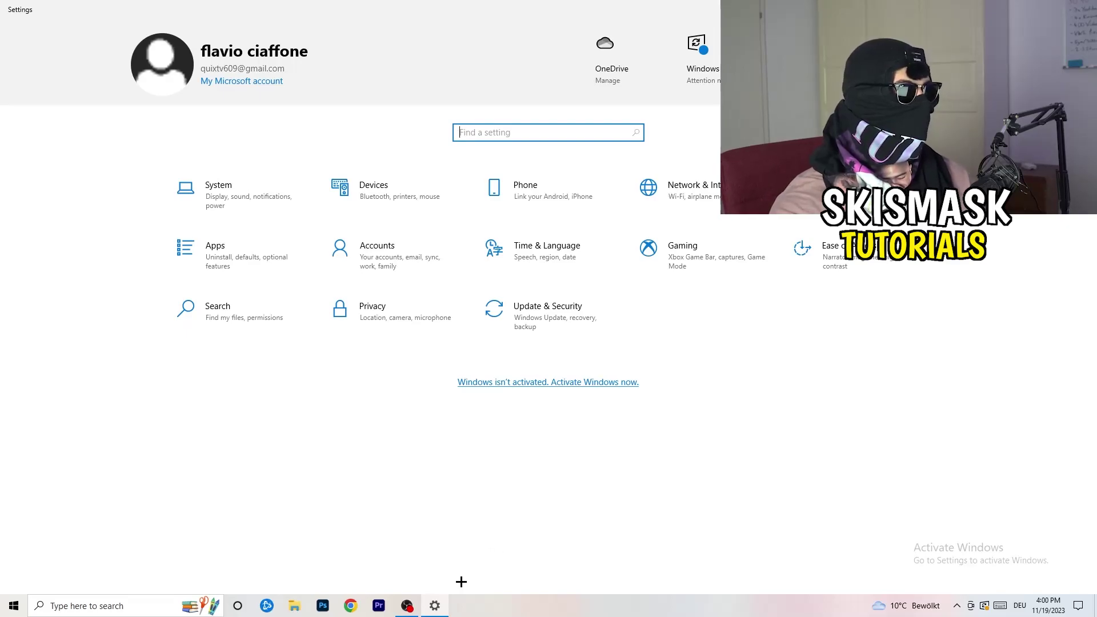
pyautogui.click(691, 256)
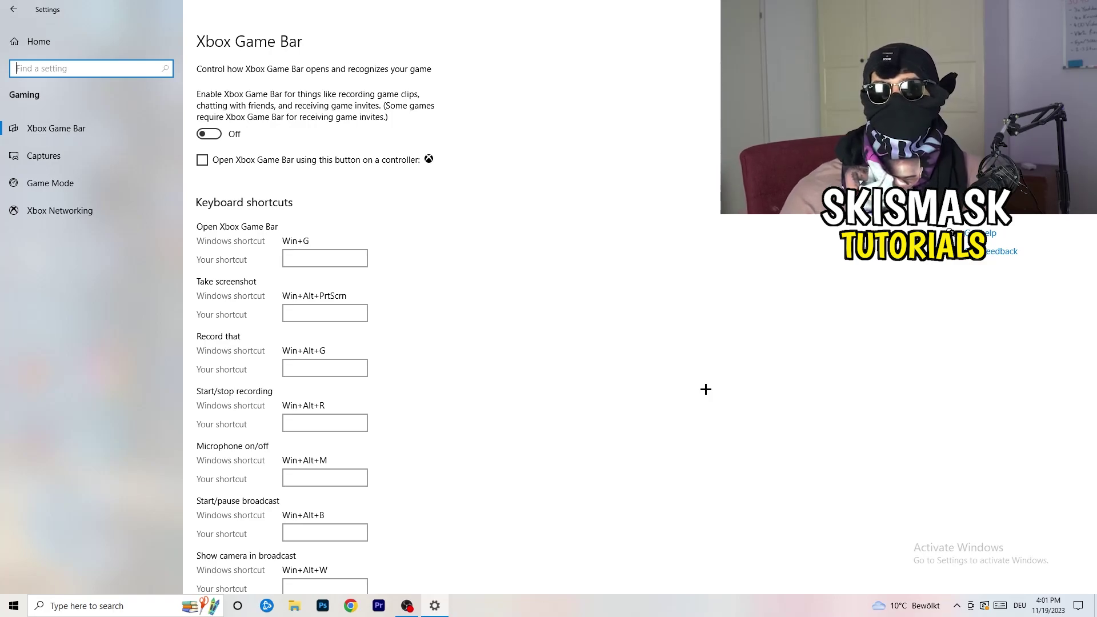
# Review the Captures settings, keeping maximum recording length at 2 hours, then go to Game Mode.
pyautogui.click(91, 159)
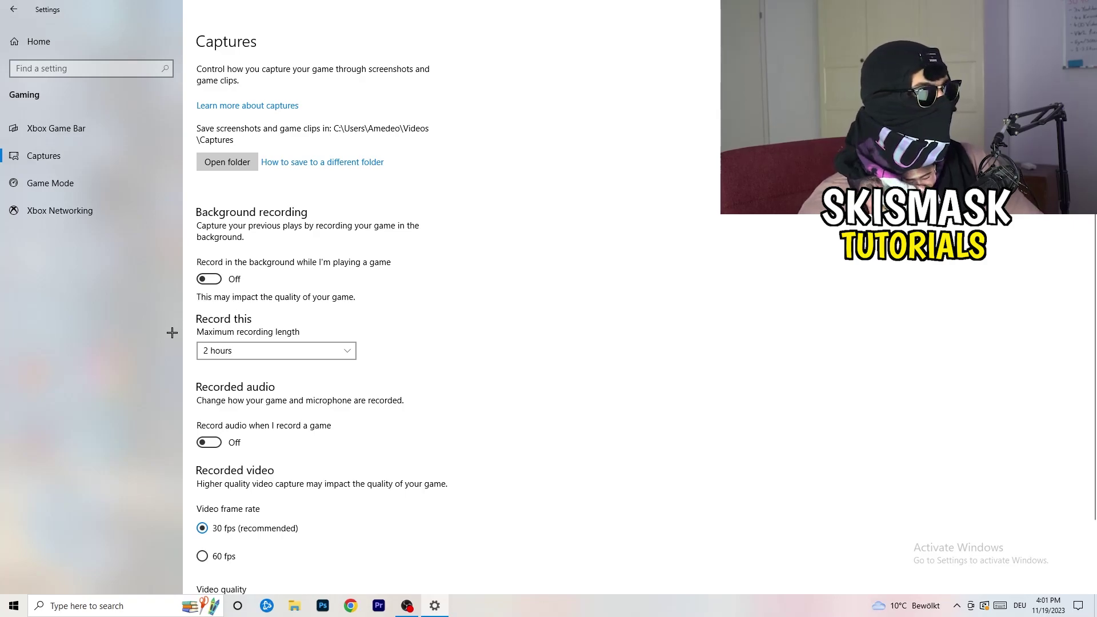
pyautogui.click(268, 354)
pyautogui.click(305, 357)
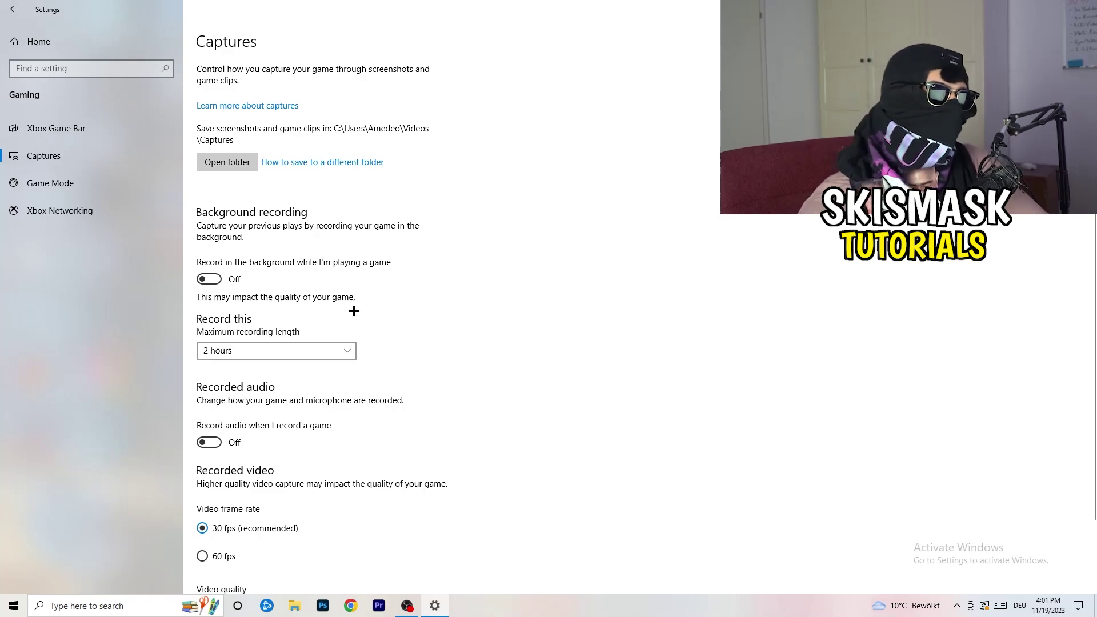
pyautogui.click(326, 347)
pyautogui.click(656, 345)
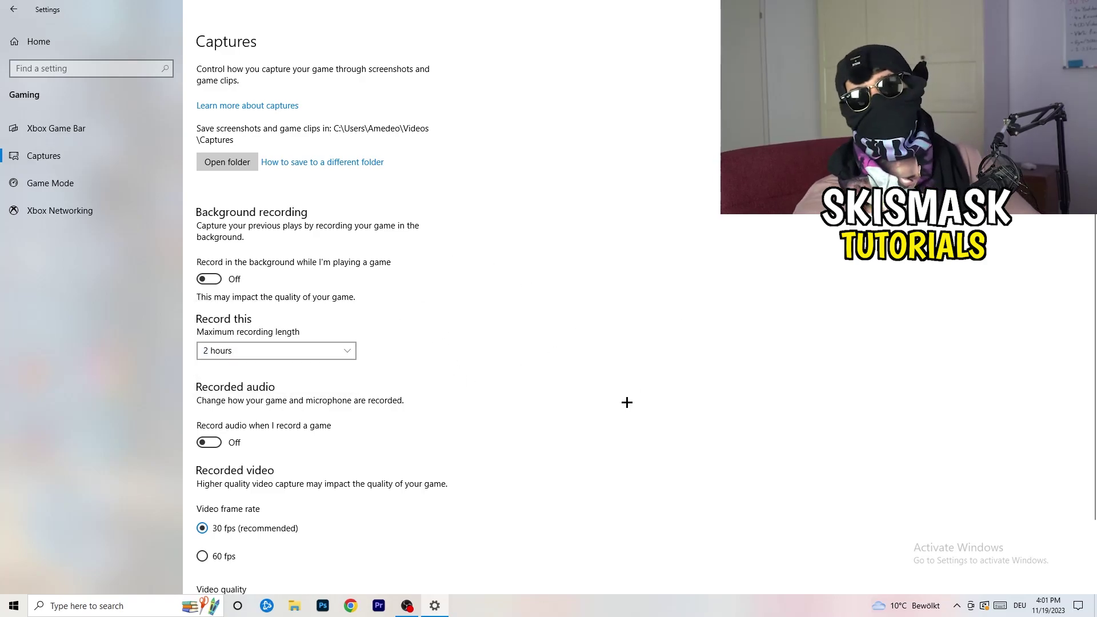
pyautogui.scroll(-2, 196, 339)
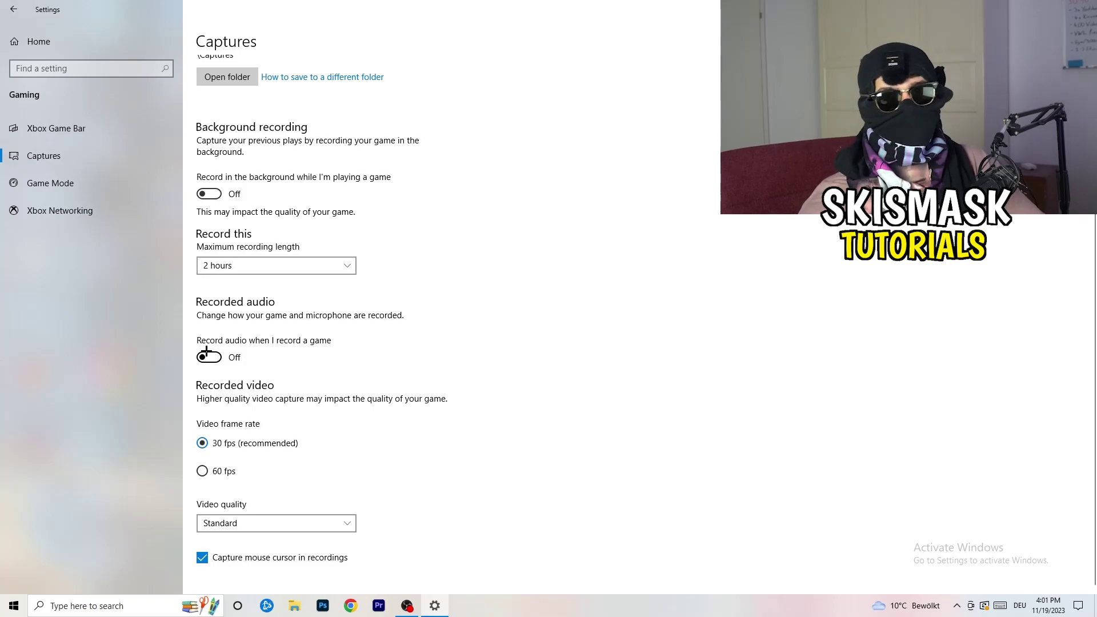
pyautogui.click(80, 180)
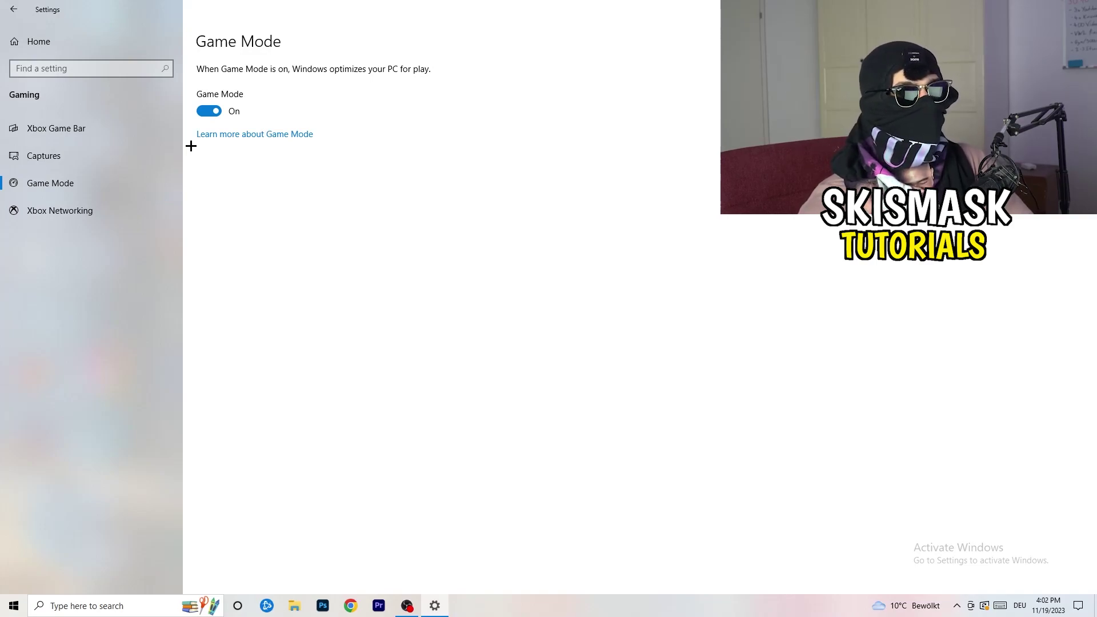
# Close Settings with Game Mode left on, returning to the desktop.
pyautogui.hotkey('alt', 'F4')
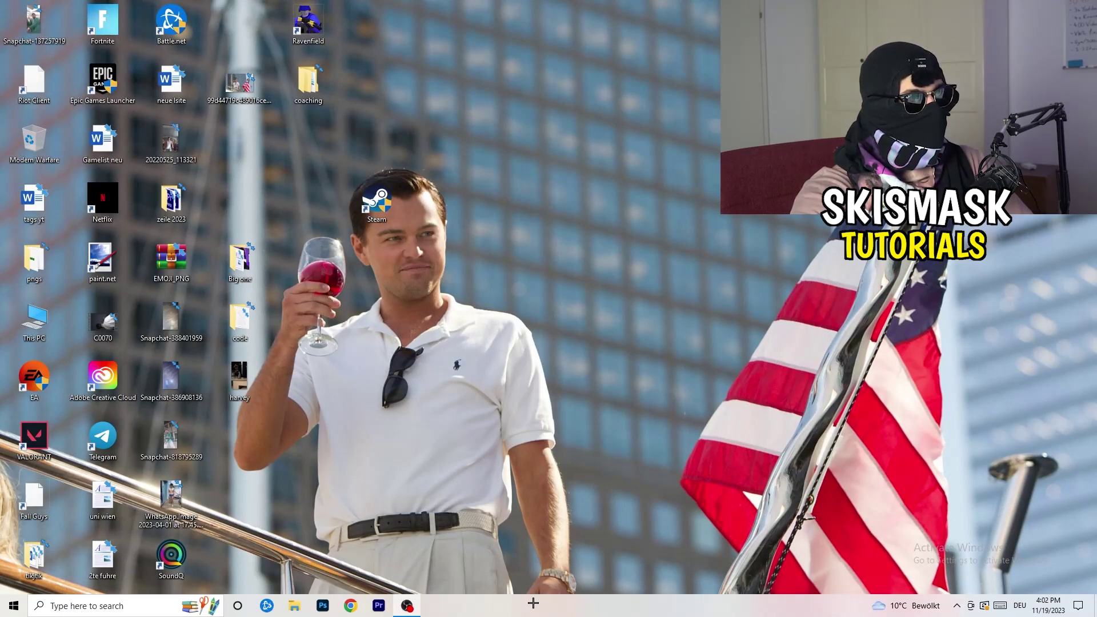
pyautogui.moveTo(533, 603); pyautogui.dragTo(385, 535)
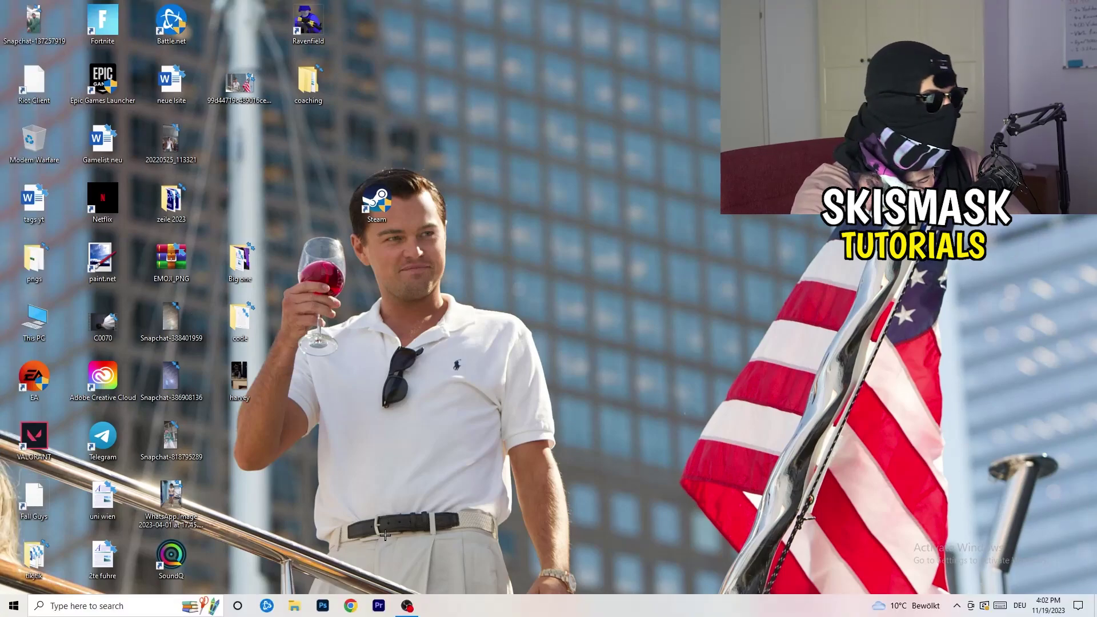
# Launch Task Manager from the taskbar and maximize it.
pyautogui.rightClick(528, 607)
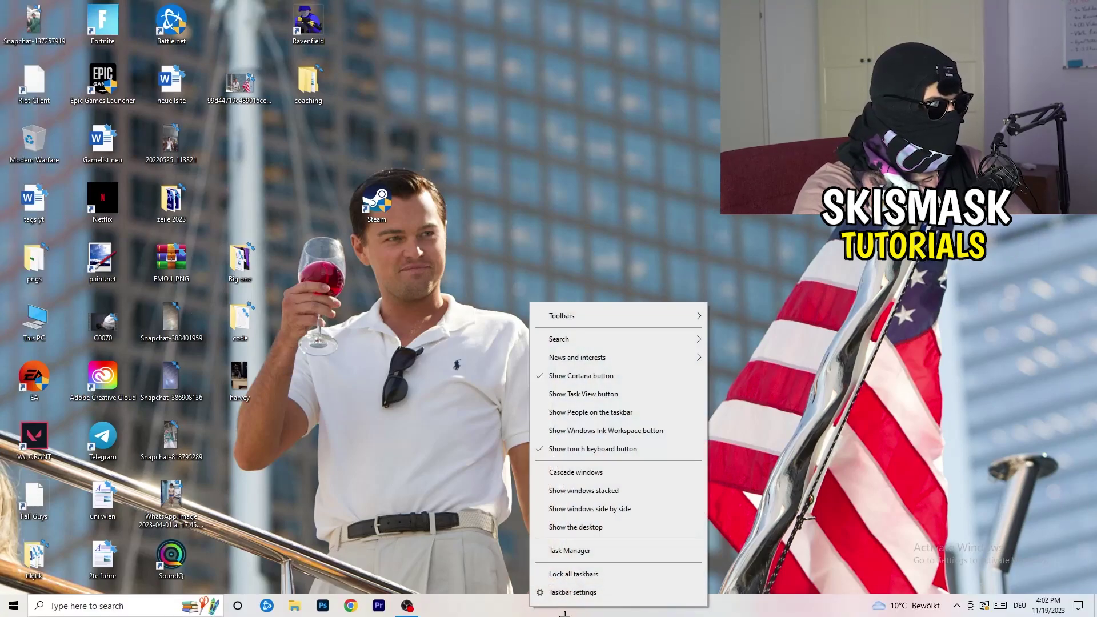
pyautogui.click(590, 555)
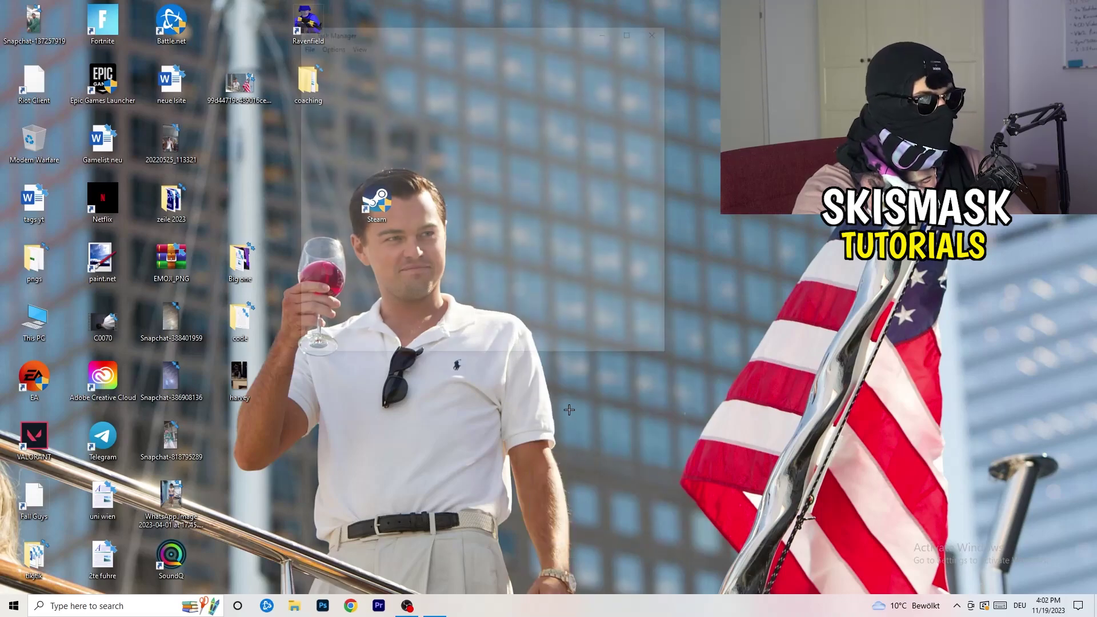
pyautogui.click(636, 28)
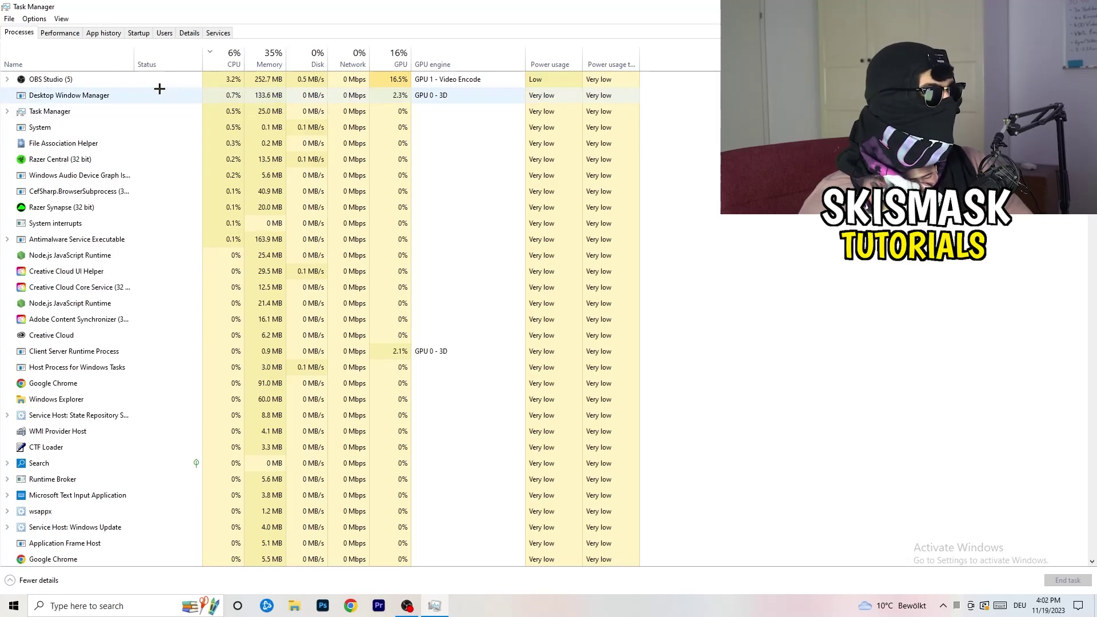
# Sort processes by GPU, inspect OBS Studio without ending it, then sort by CPU.
pyautogui.click(233, 56)
pyautogui.click(397, 58)
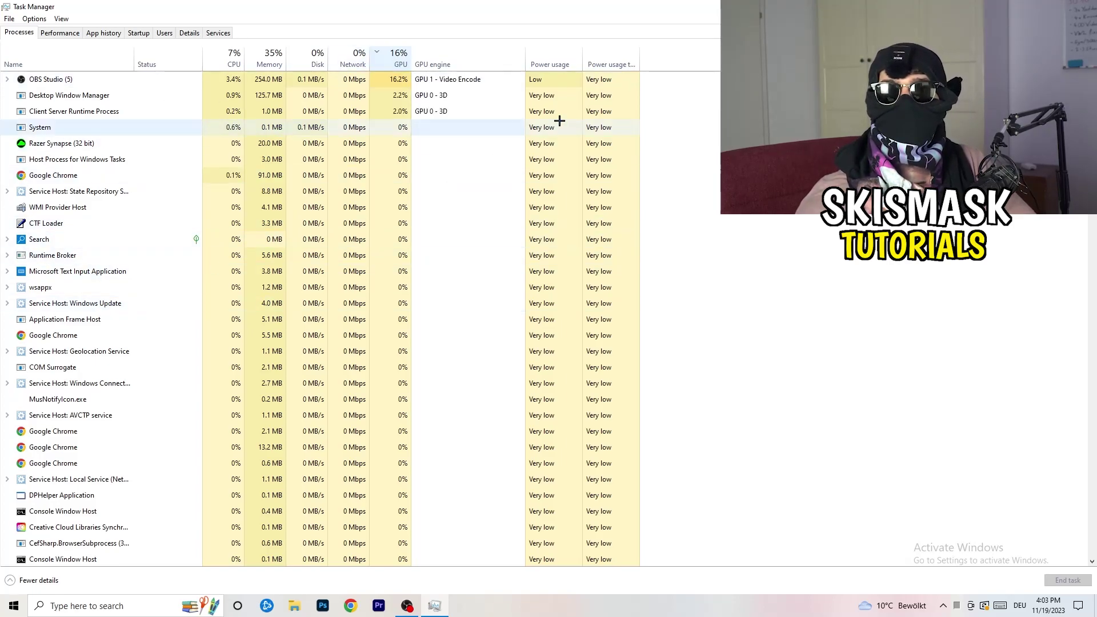
pyautogui.rightClick(397, 80)
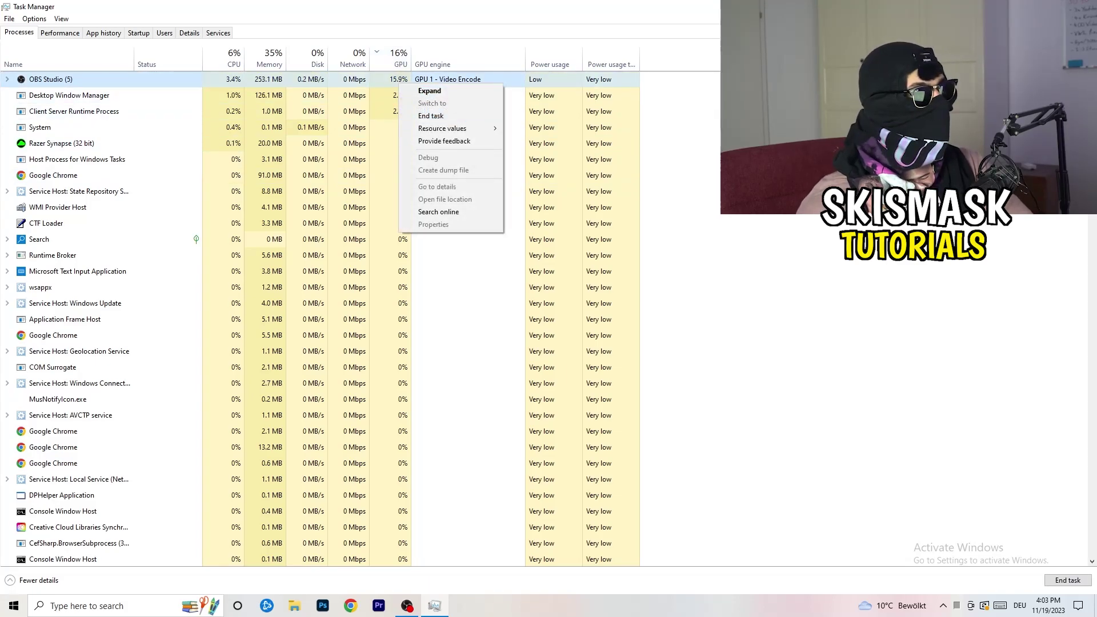
pyautogui.click(696, 138)
pyautogui.click(231, 57)
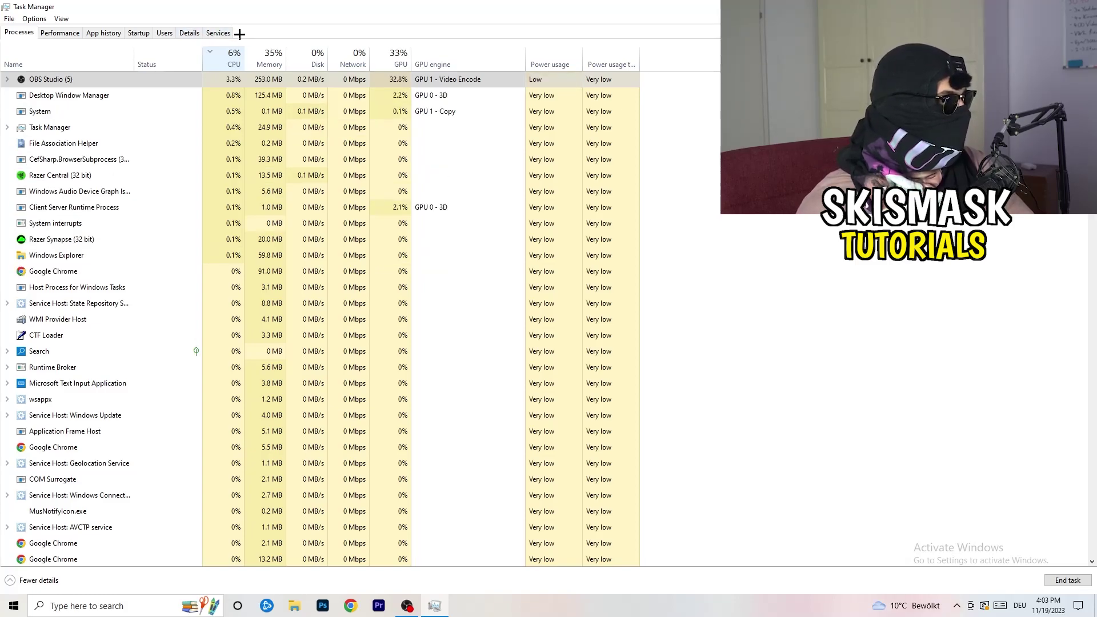
# Check Creative Cloud UI Helper's priority in the Details list, then view the Startup apps.
pyautogui.click(188, 34)
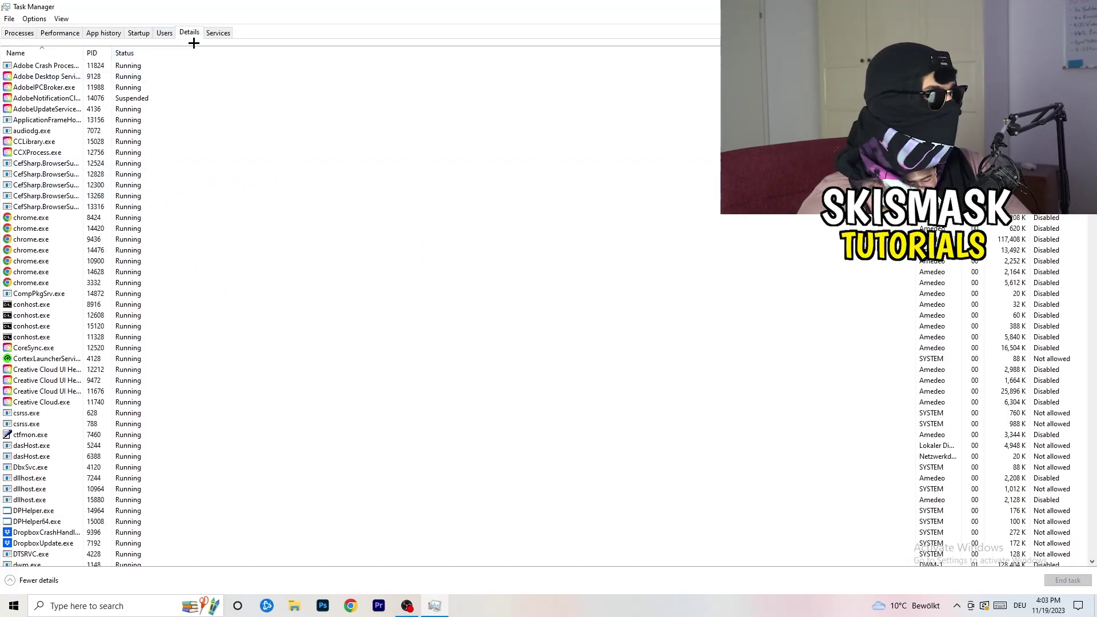
pyautogui.scroll(-5, 162, 296)
pyautogui.scroll(5, 172, 275)
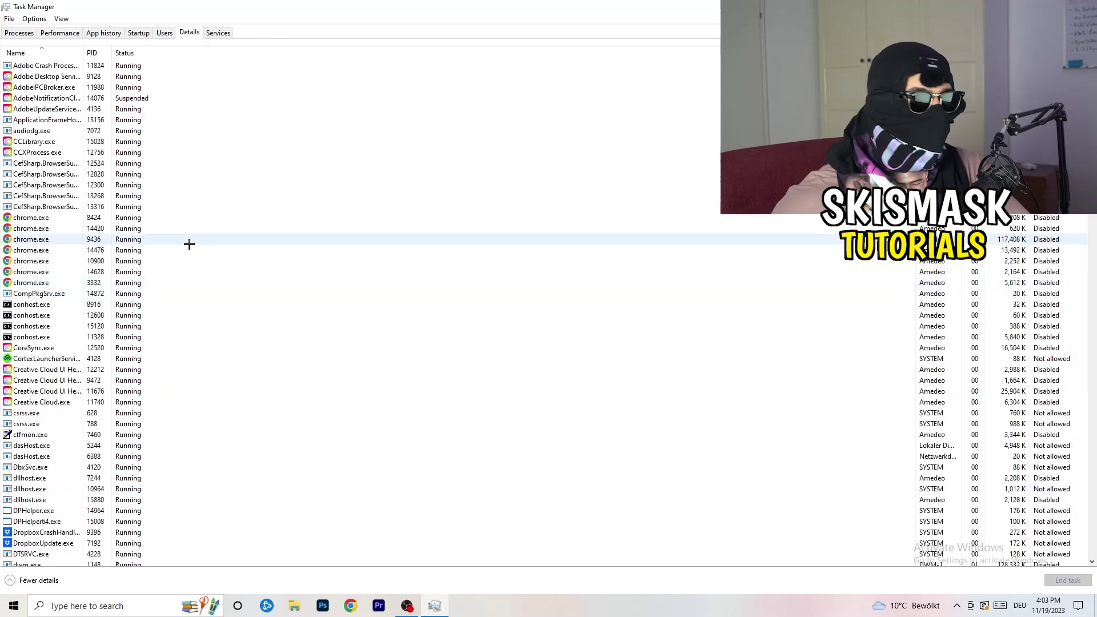
pyautogui.scroll(-3, 143, 229)
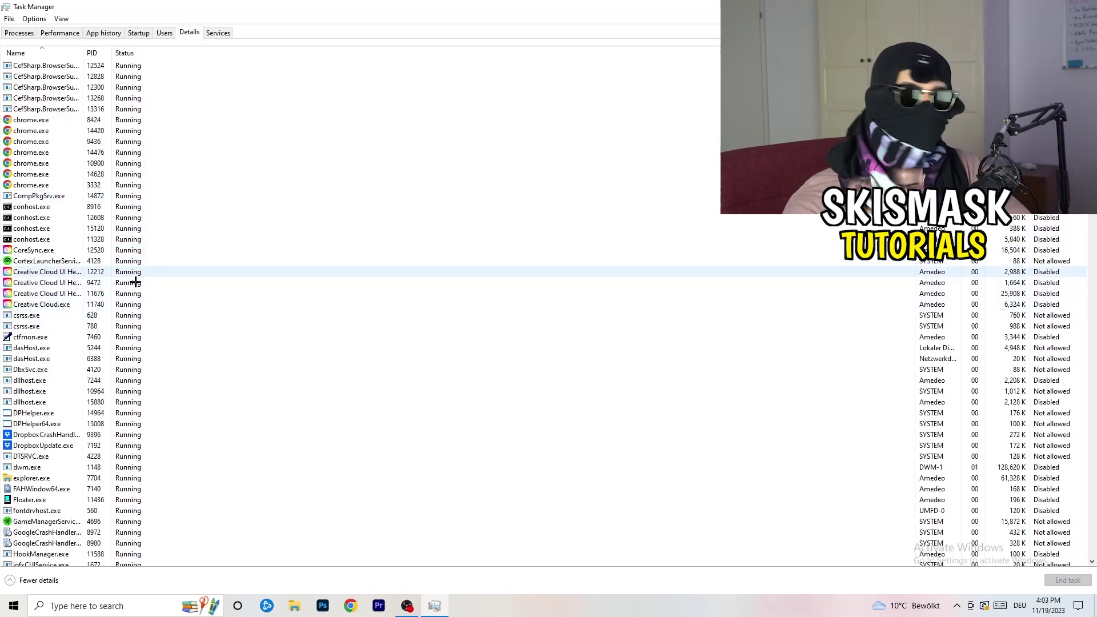
pyautogui.rightClick(48, 295)
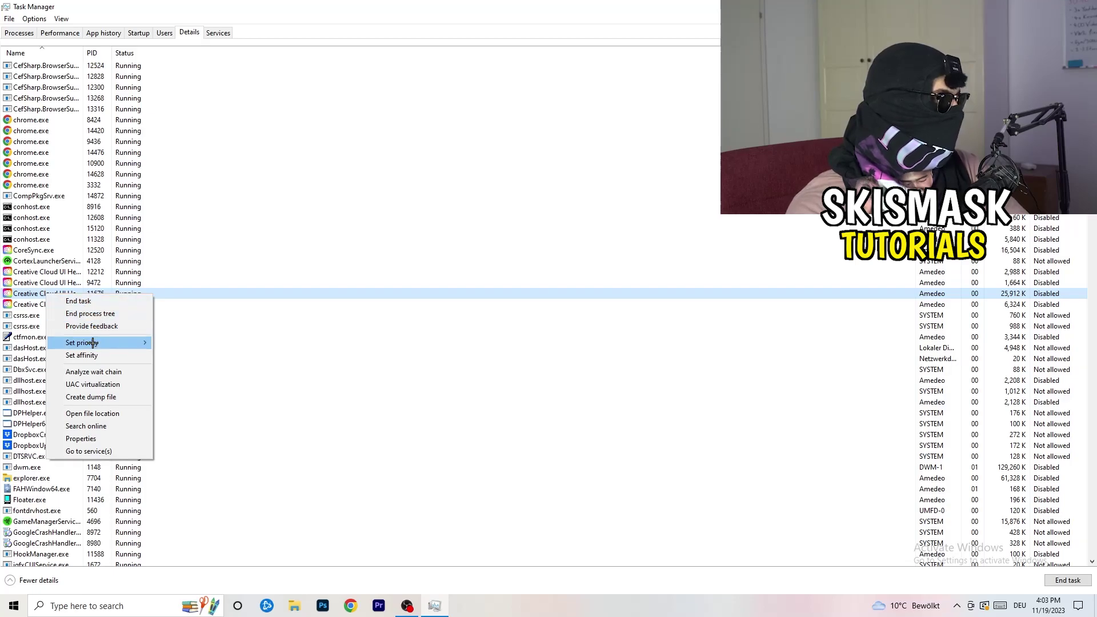
pyautogui.moveTo(92, 343)
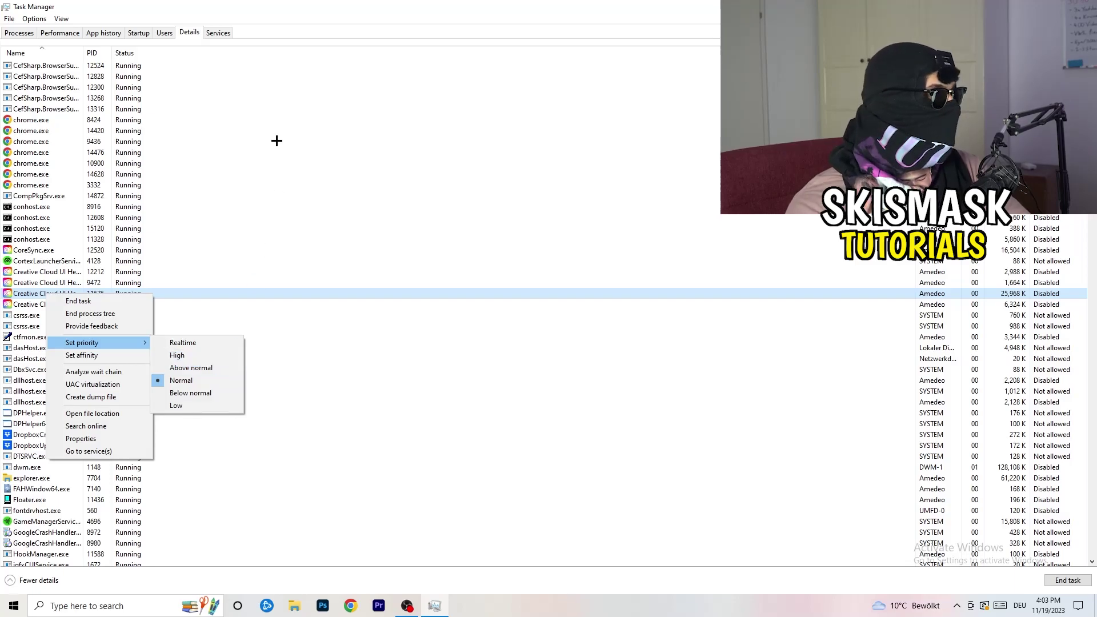
pyautogui.click(147, 36)
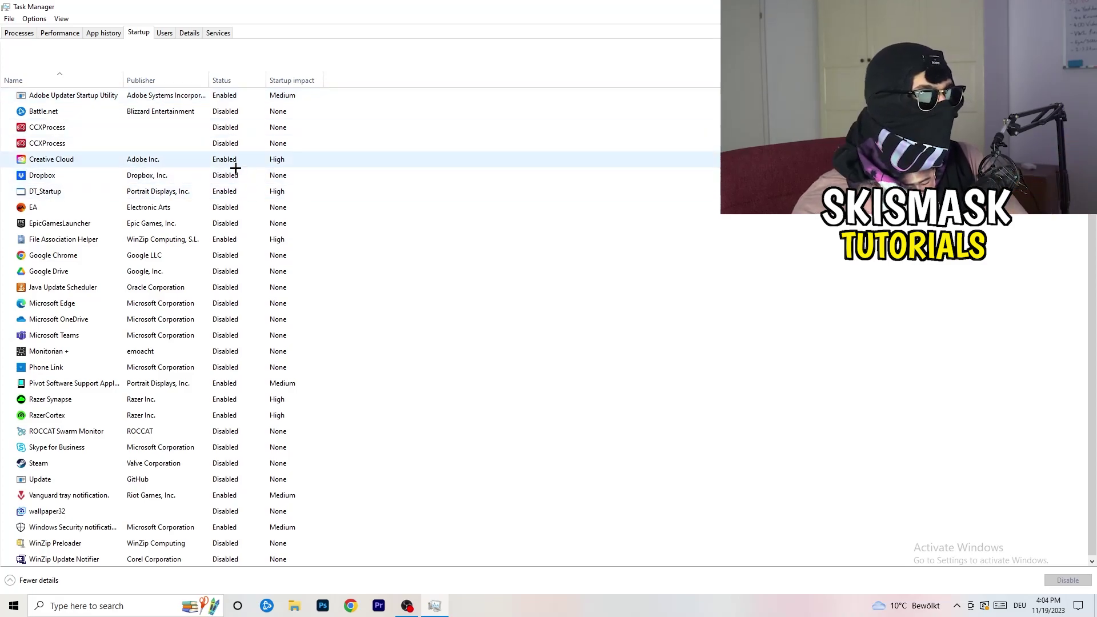
# Leave DT_Startup enabled, close Task Manager, and bring up the Start menu.
pyautogui.rightClick(250, 189)
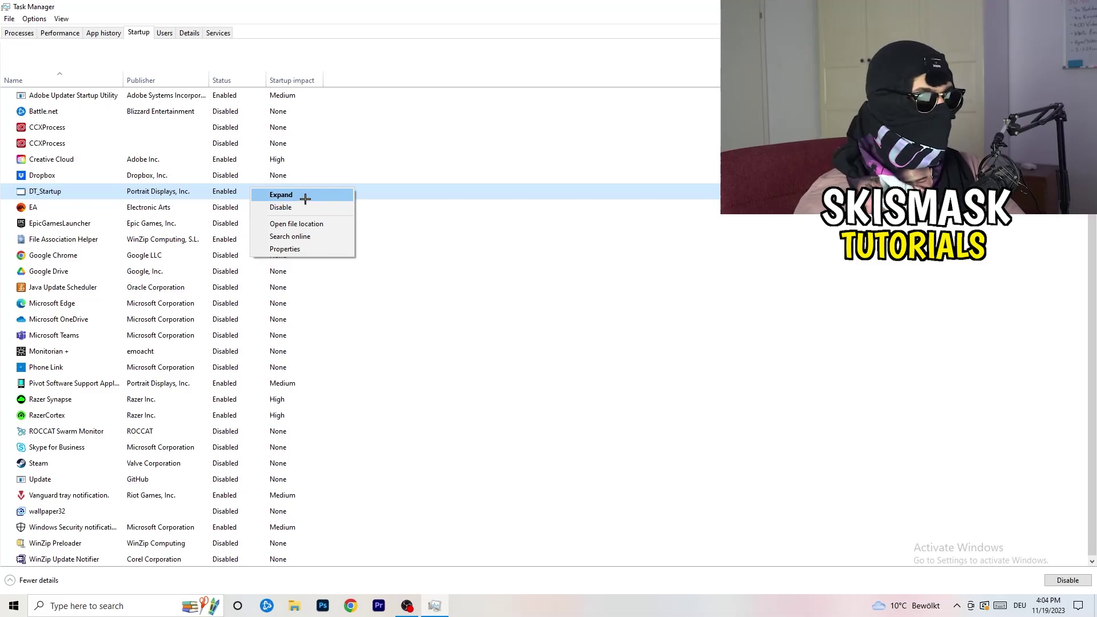
pyautogui.press('Escape')
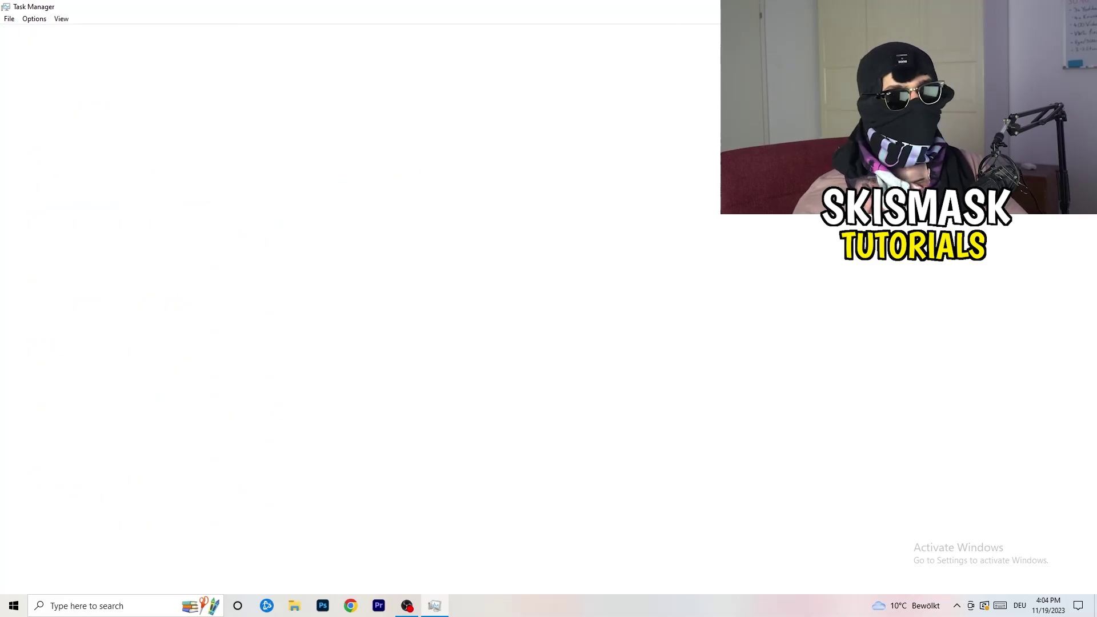
pyautogui.hotkey('alt', 'F4')
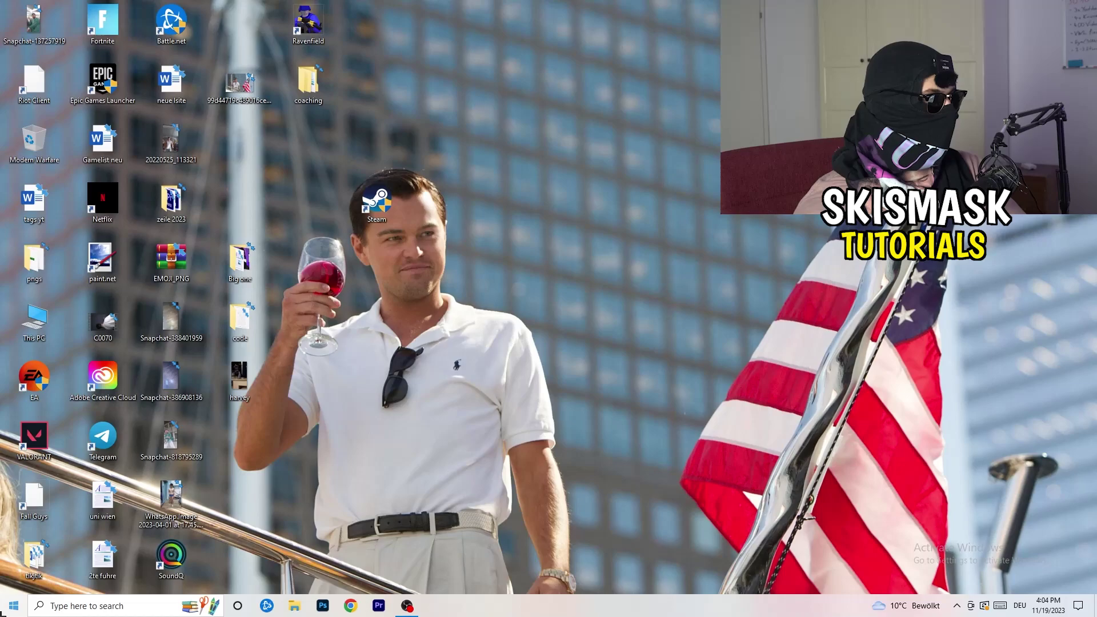
pyautogui.click(9, 612)
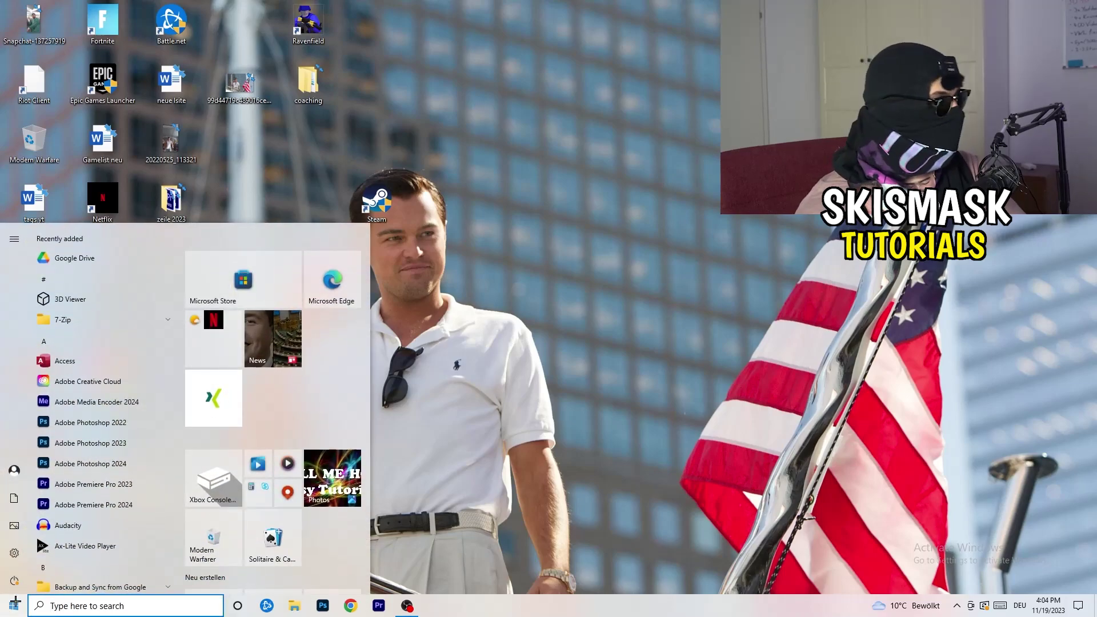
# In System › Display, keep scale at 100% (Recommended) and resolution at 1920 × 1080.
pyautogui.click(16, 560)
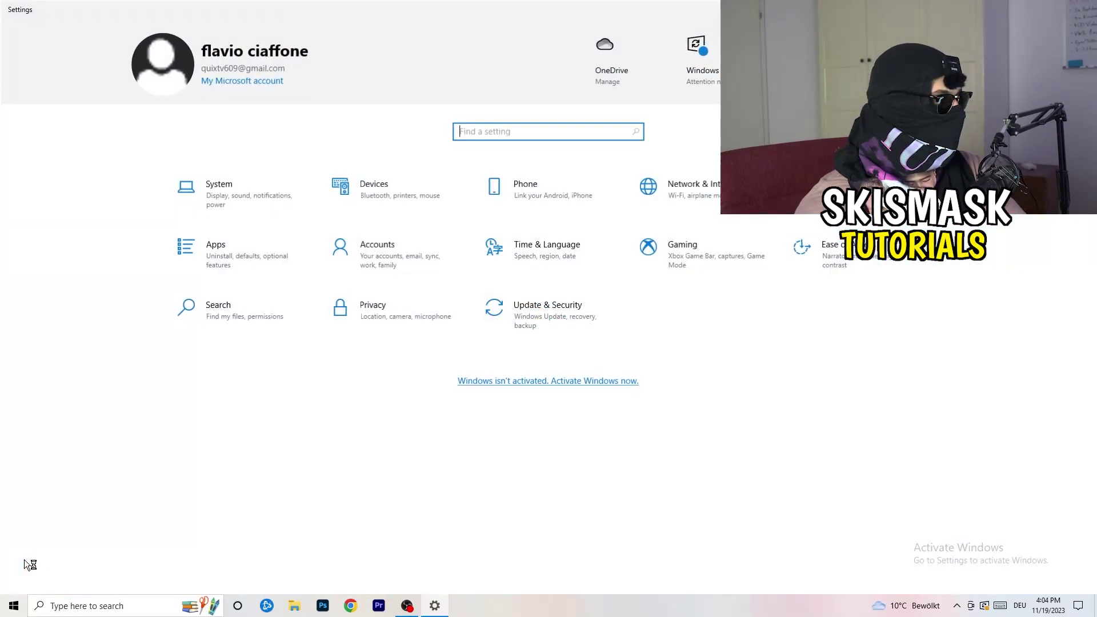
pyautogui.click(258, 185)
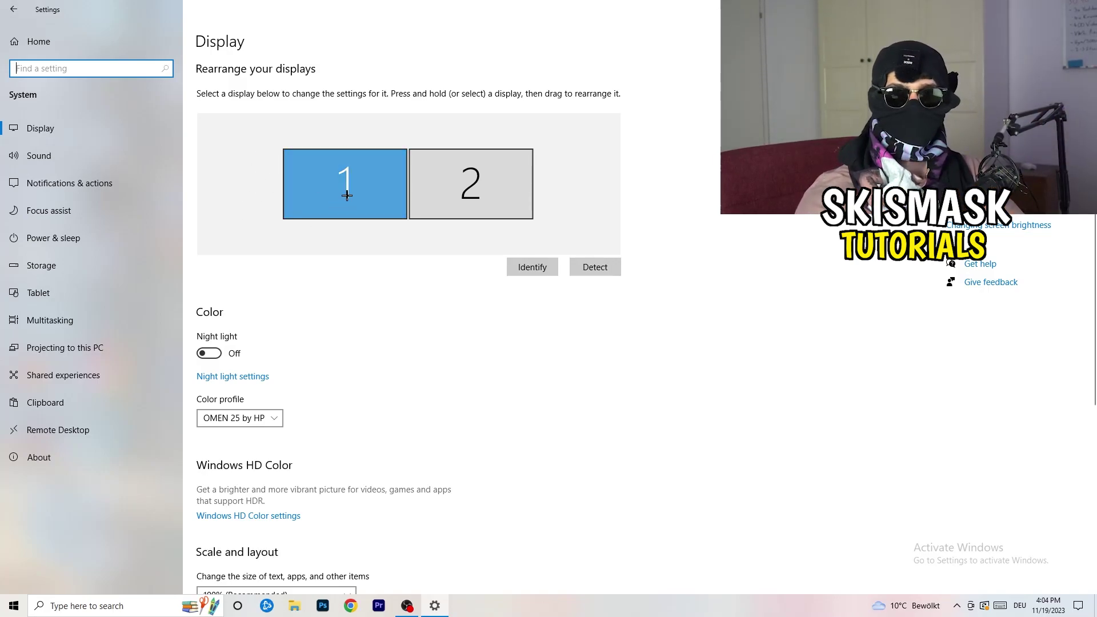
pyautogui.scroll(-1, 399, 208)
pyautogui.scroll(-3, 399, 209)
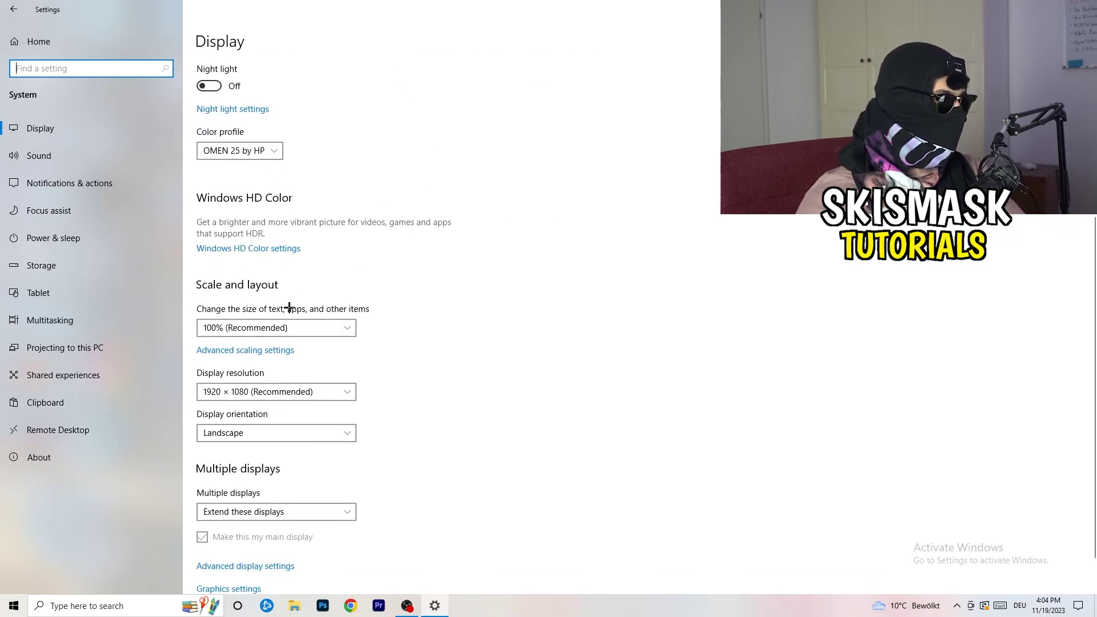
pyautogui.click(314, 332)
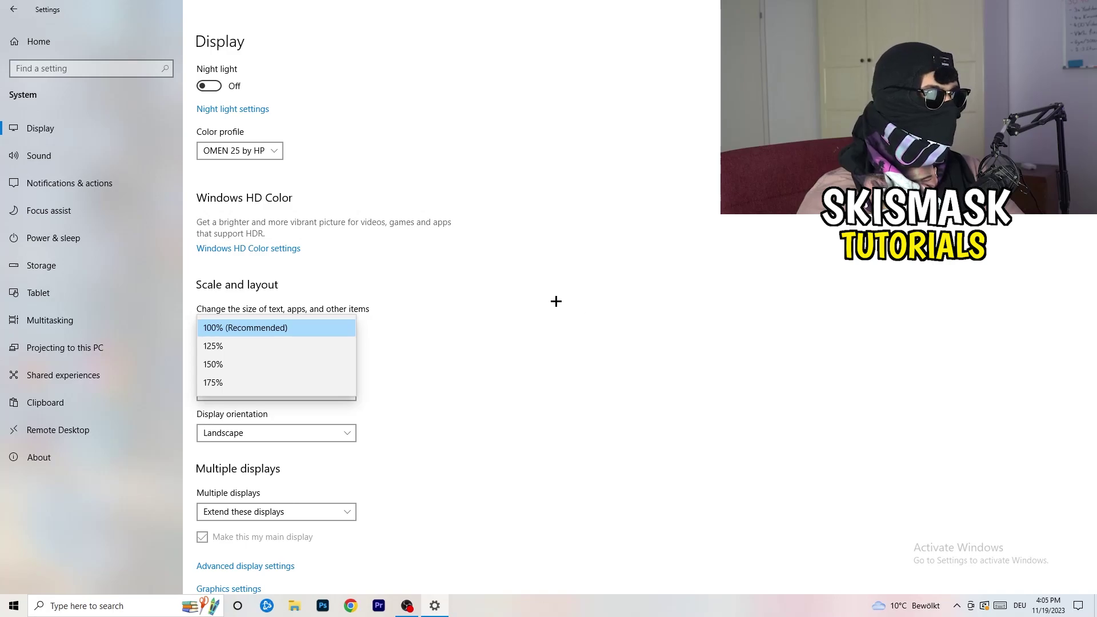
pyautogui.click(515, 308)
pyautogui.scroll(-1, 465, 313)
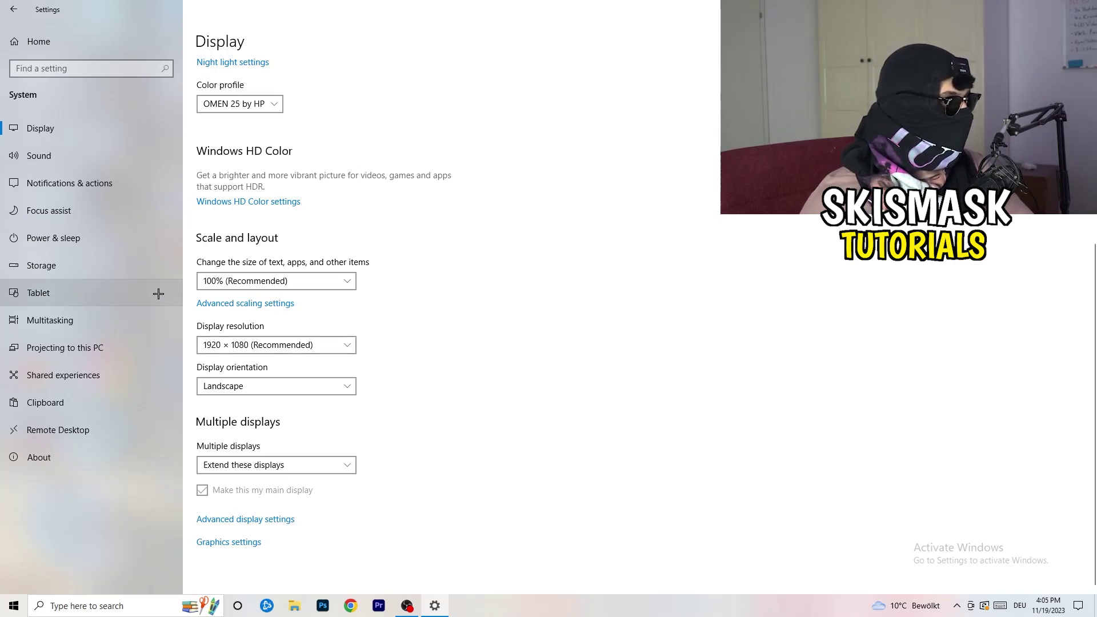
# View all power plans, including additional ones, then return to Power & sleep.
pyautogui.click(86, 240)
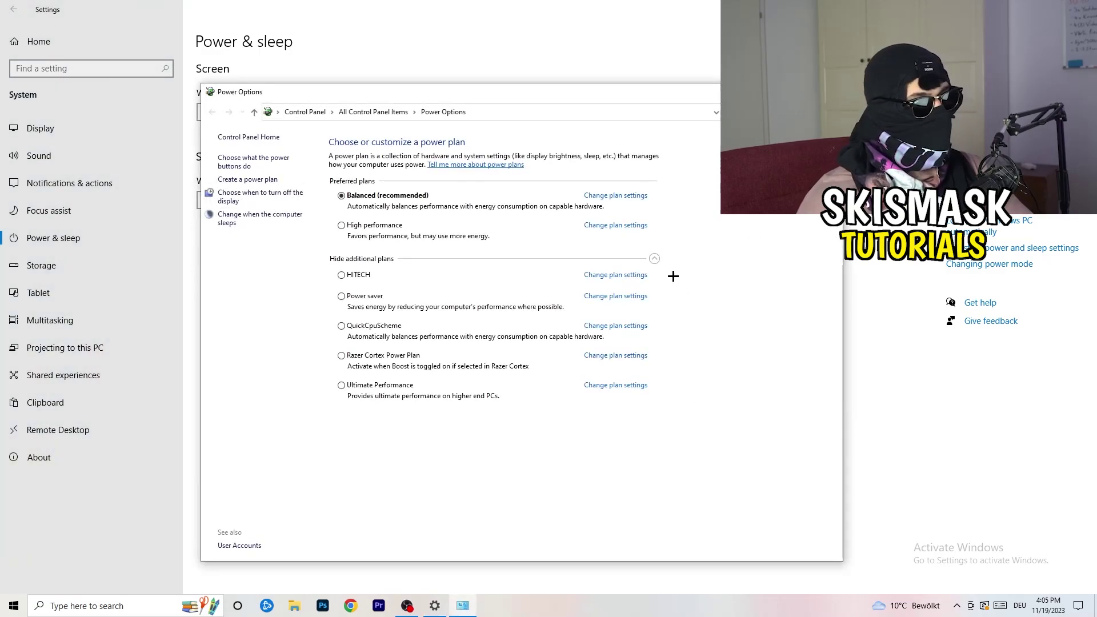
pyautogui.click(655, 259)
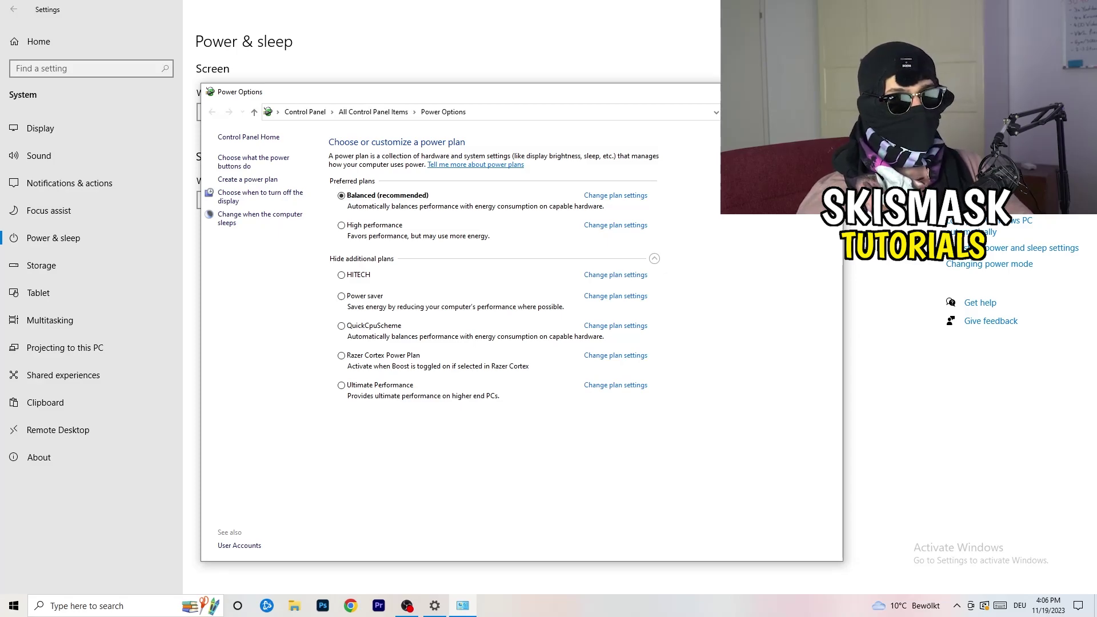
pyautogui.hotkey('alt', 'F4')
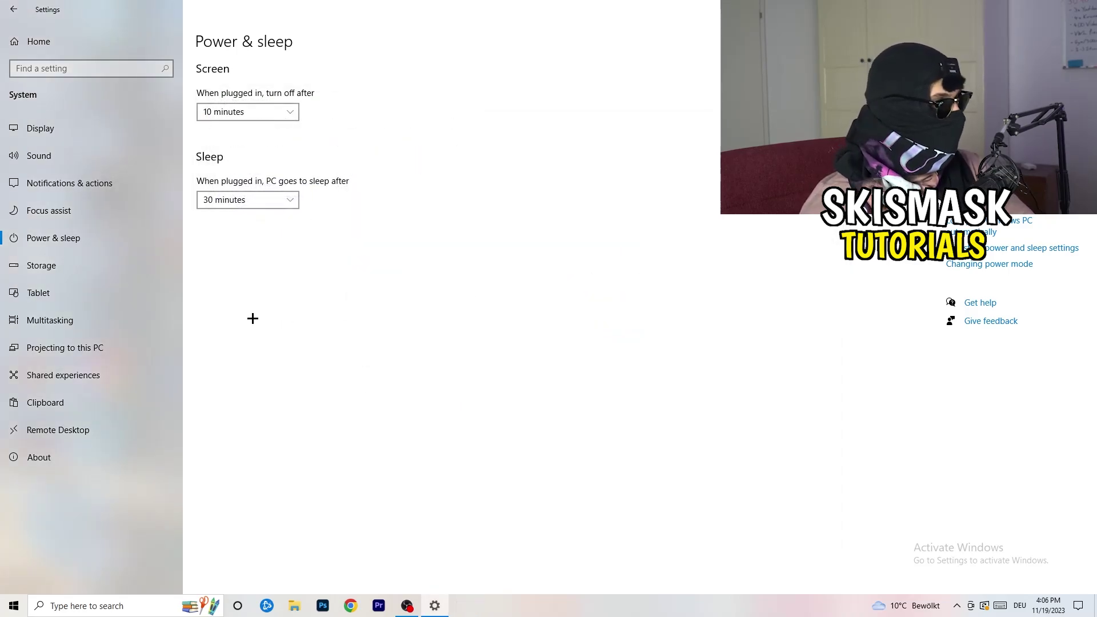
# Set Storage Sense to run every week and delete temporary files apps aren't using.
pyautogui.click(76, 274)
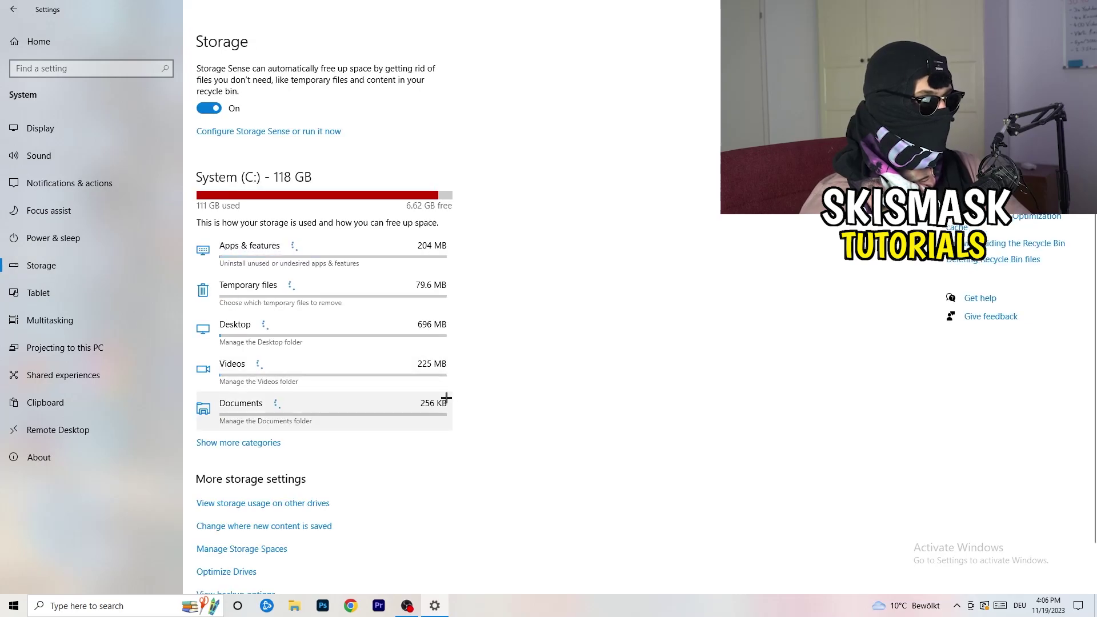
pyautogui.click(275, 133)
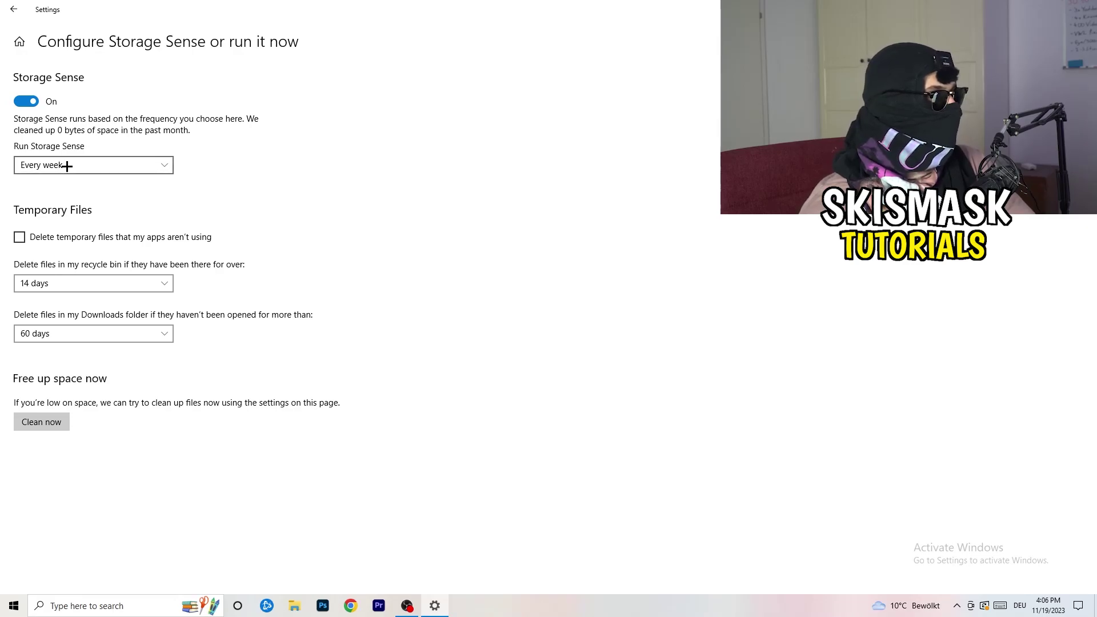
pyautogui.click(169, 167)
pyautogui.click(171, 168)
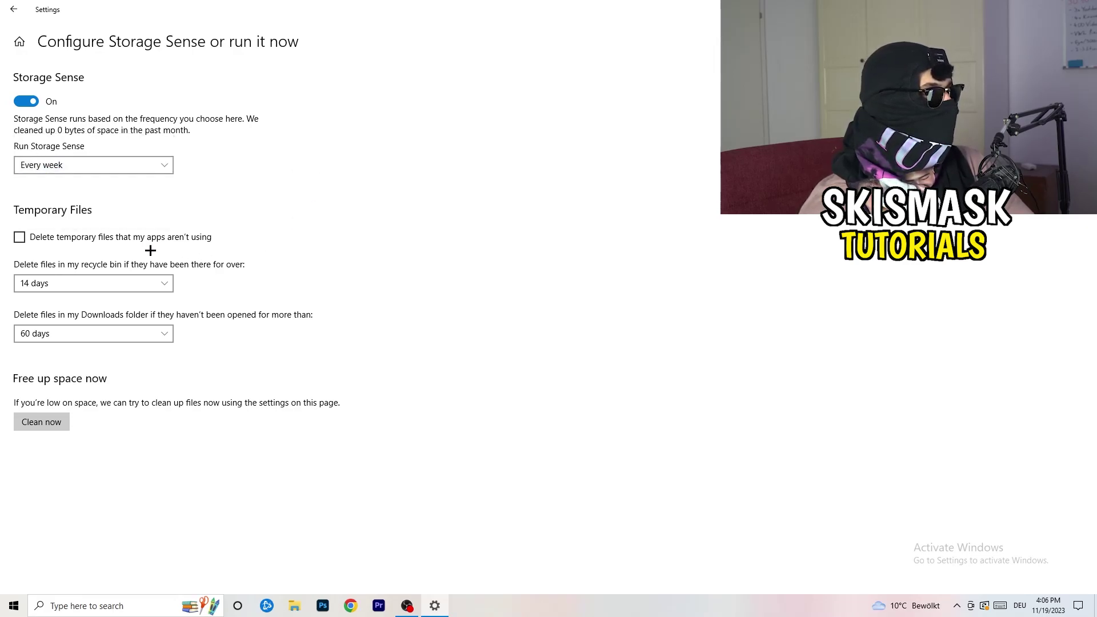
pyautogui.click(66, 238)
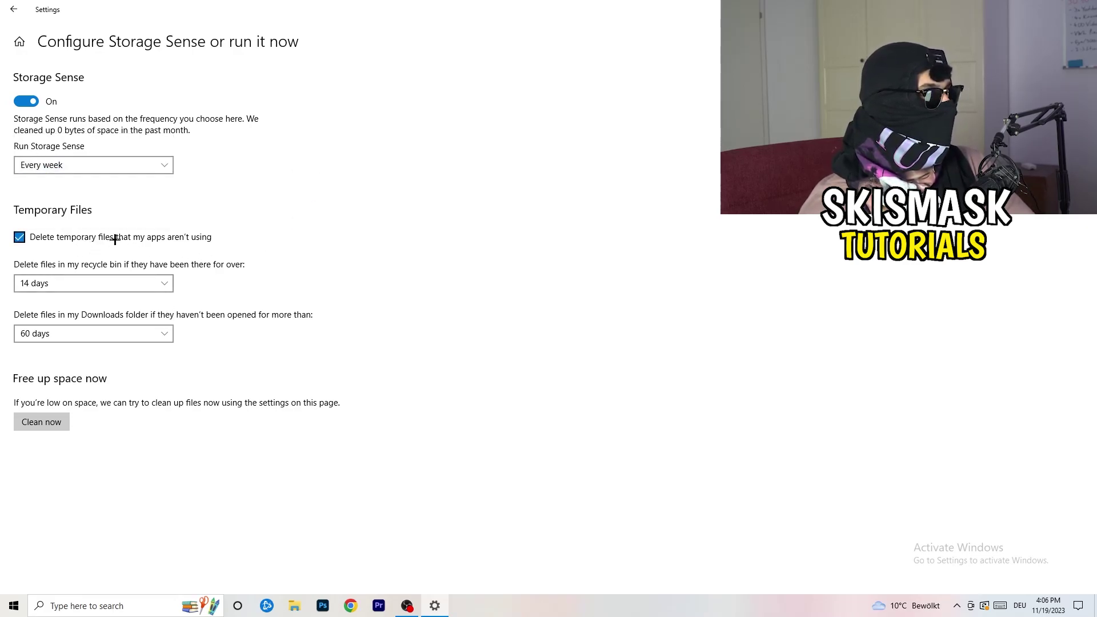
# Keep recycle bin cleanup at 14 days and Downloads cleanup at 60 days.
pyautogui.click(83, 284)
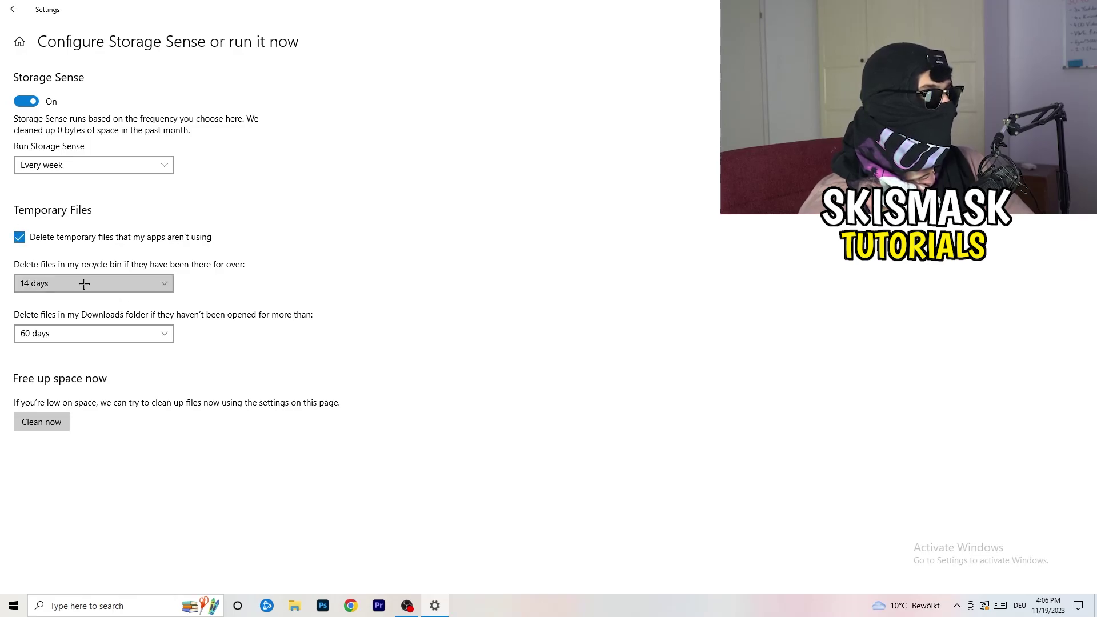
pyautogui.click(249, 248)
pyautogui.click(175, 284)
pyautogui.click(455, 218)
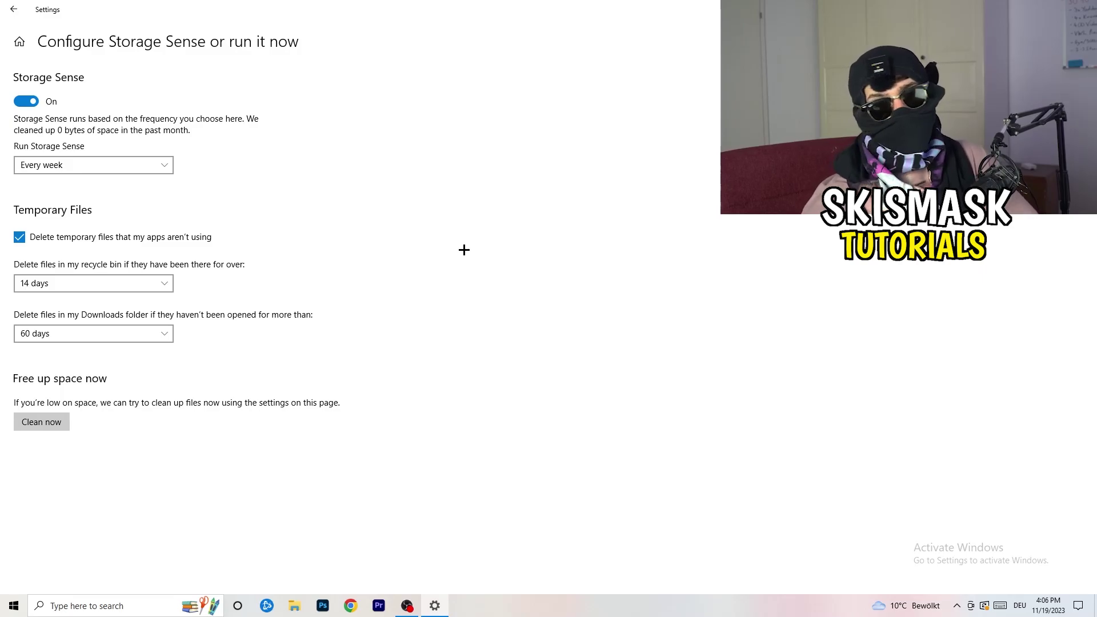
pyautogui.click(101, 335)
pyautogui.click(430, 275)
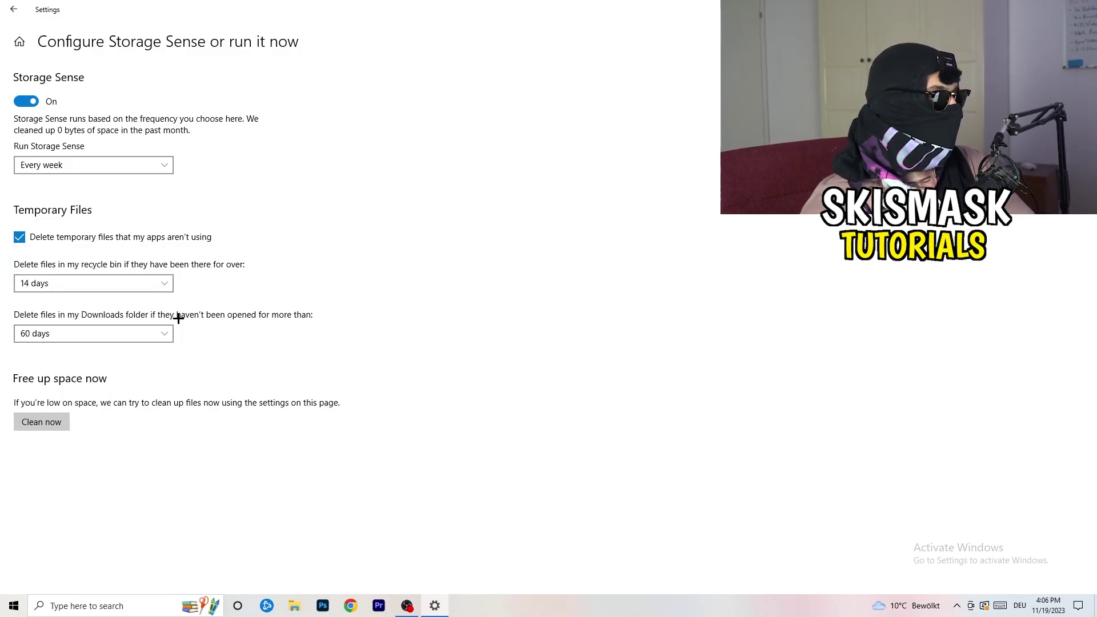
pyautogui.click(115, 342)
pyautogui.click(539, 279)
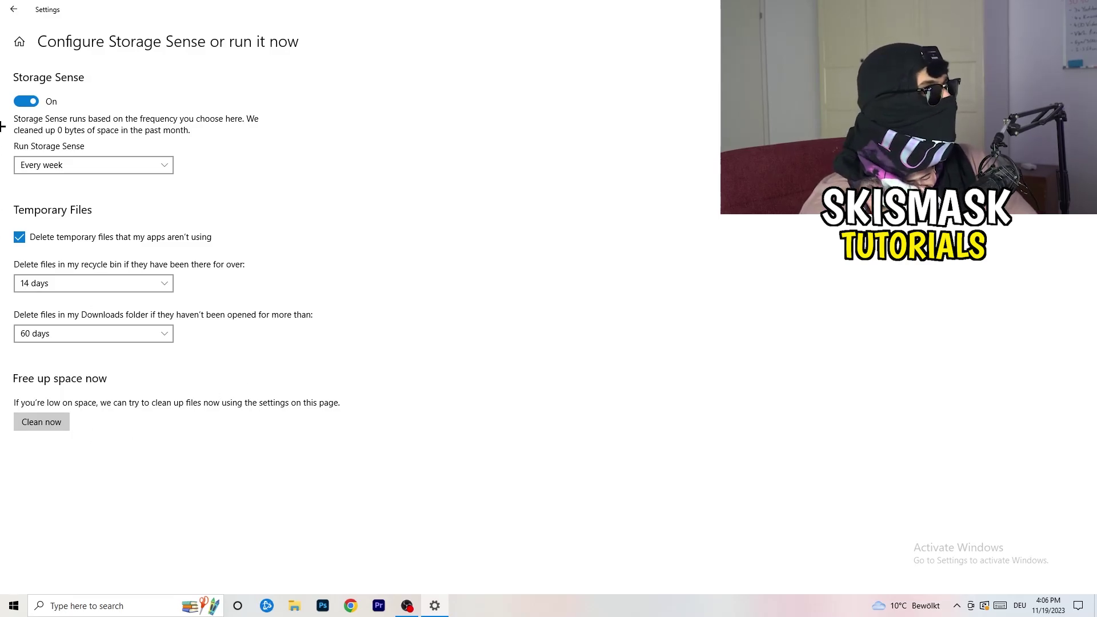
pyautogui.click(2, 13)
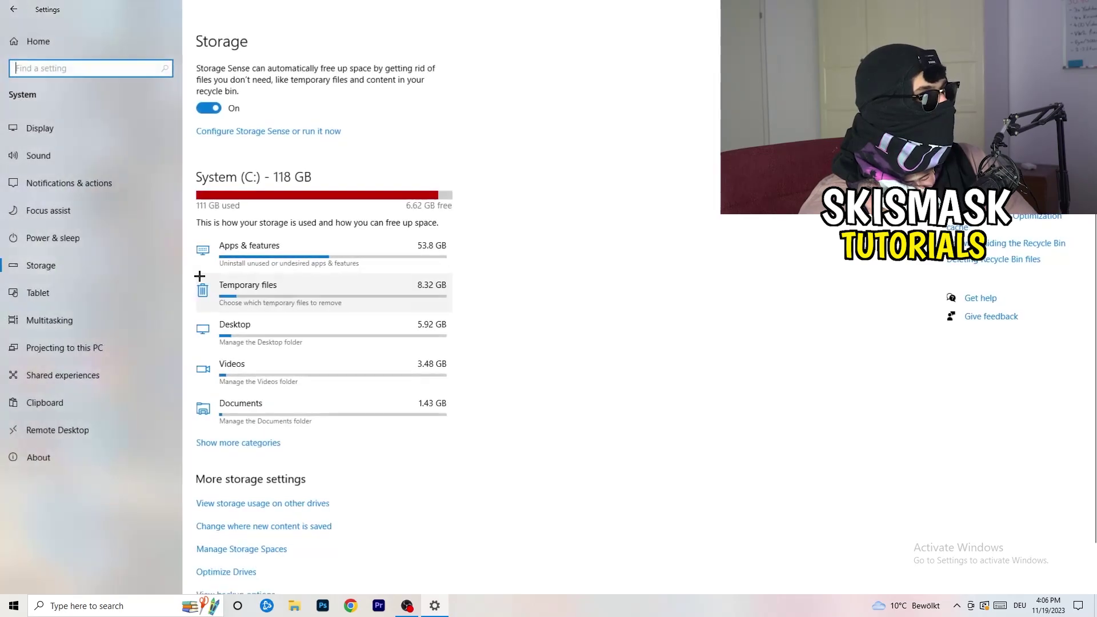
# Check Windows Update's pending restart status under Update & Security, then close Settings.
pyautogui.click(2, 13)
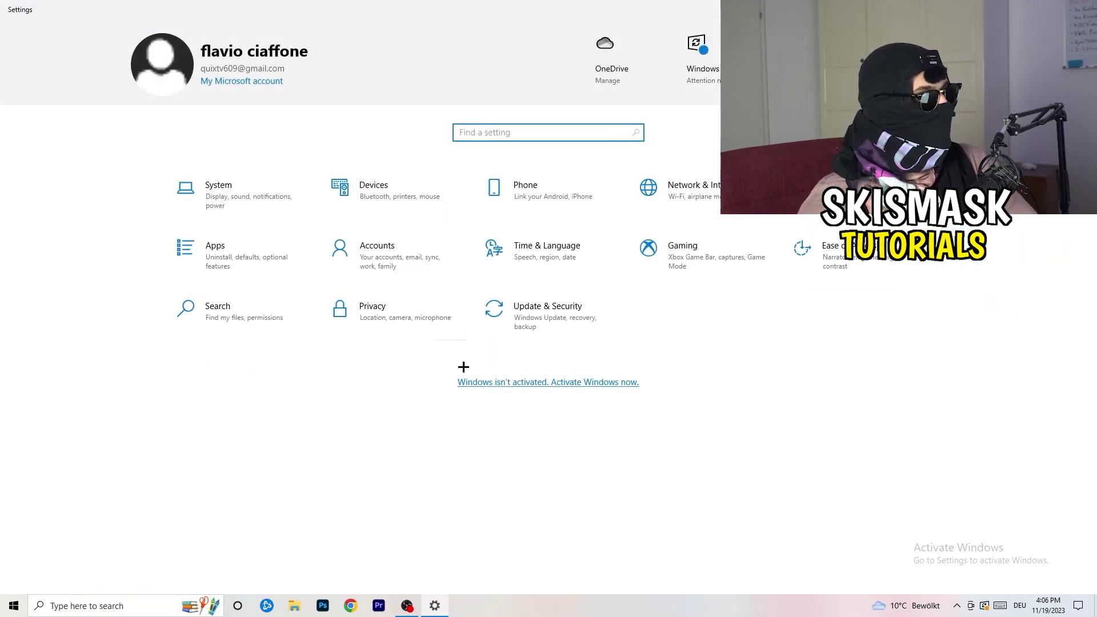
pyautogui.click(540, 322)
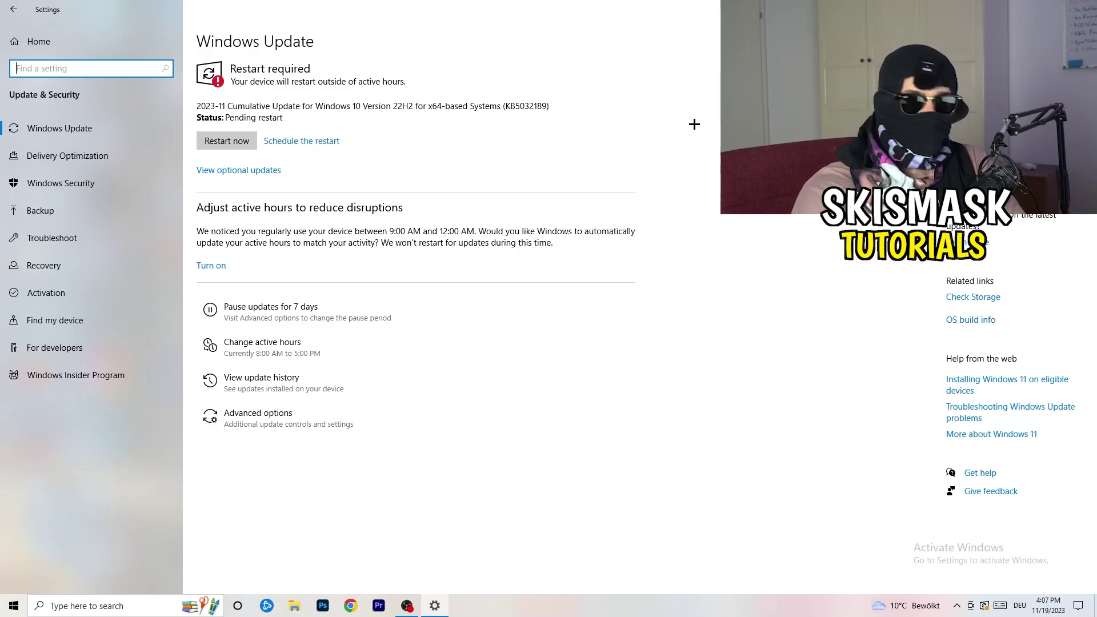
pyautogui.hotkey('alt', 'F4')
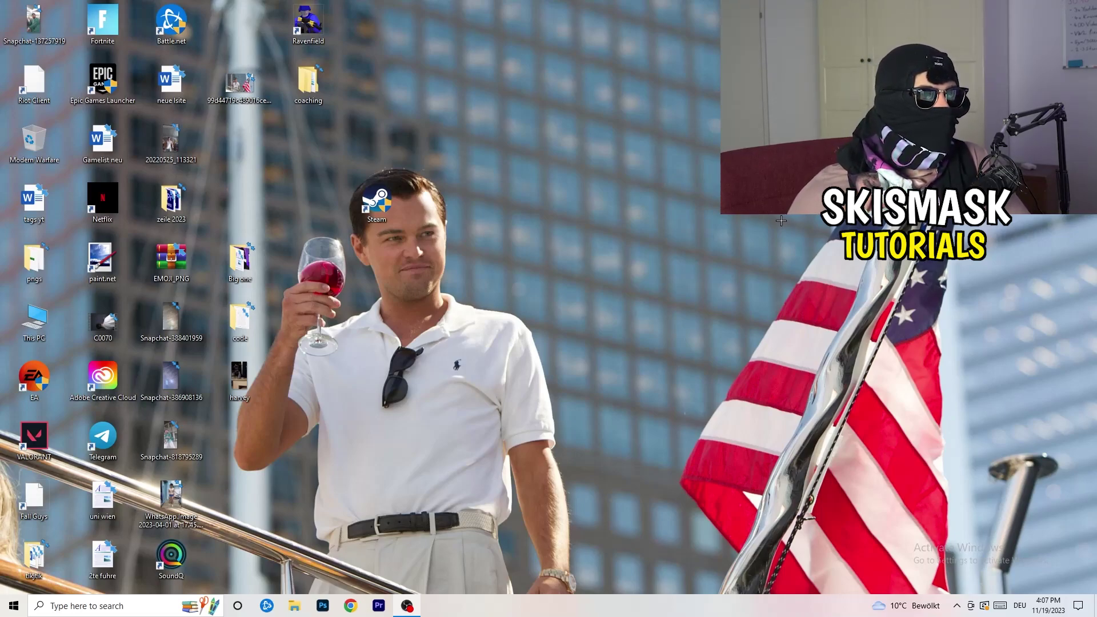
pyautogui.rightClick(664, 241)
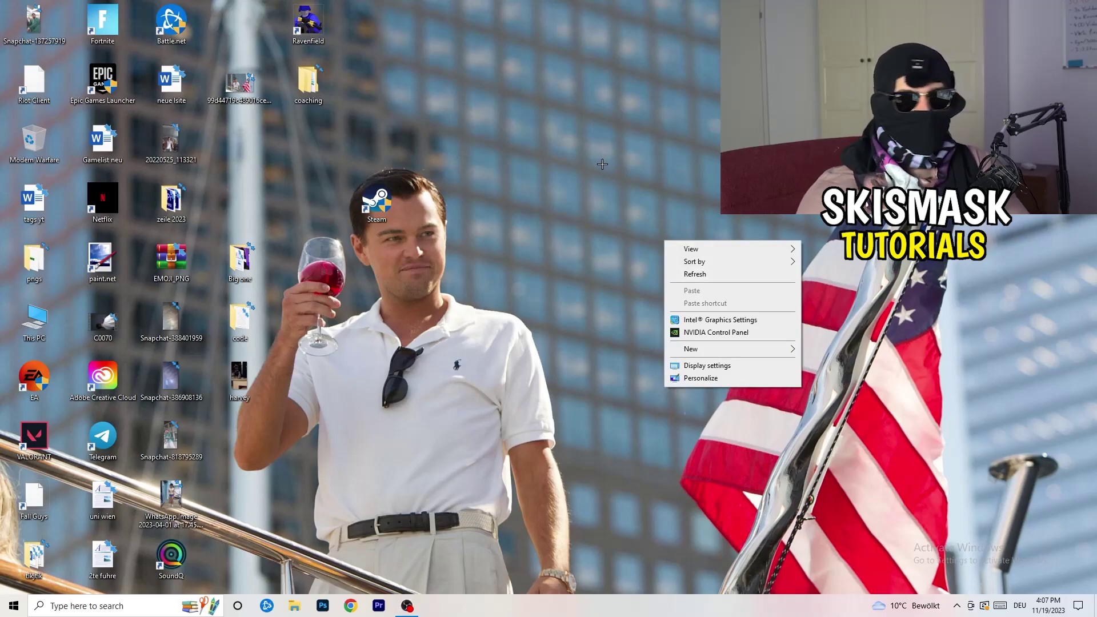
pyautogui.click(731, 333)
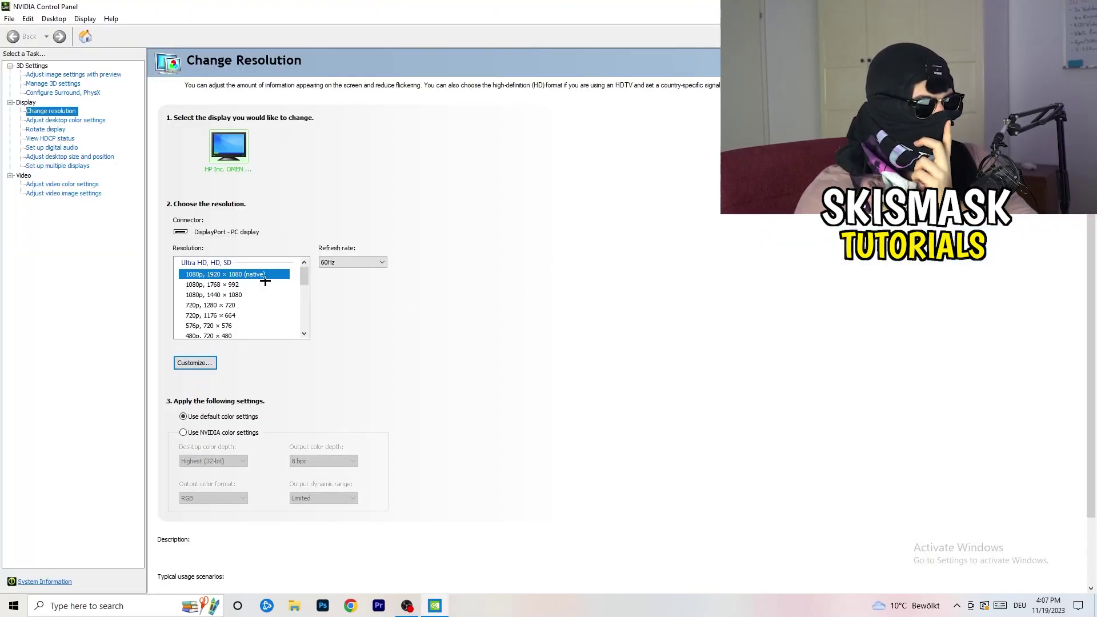
pyautogui.moveTo(265, 280)
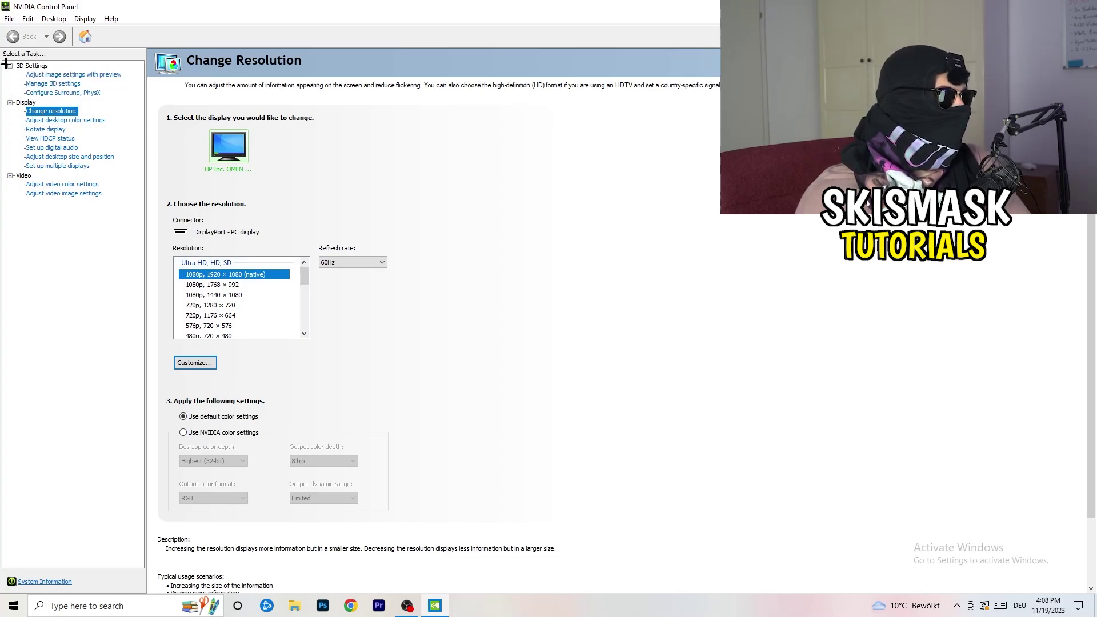
pyautogui.click(57, 76)
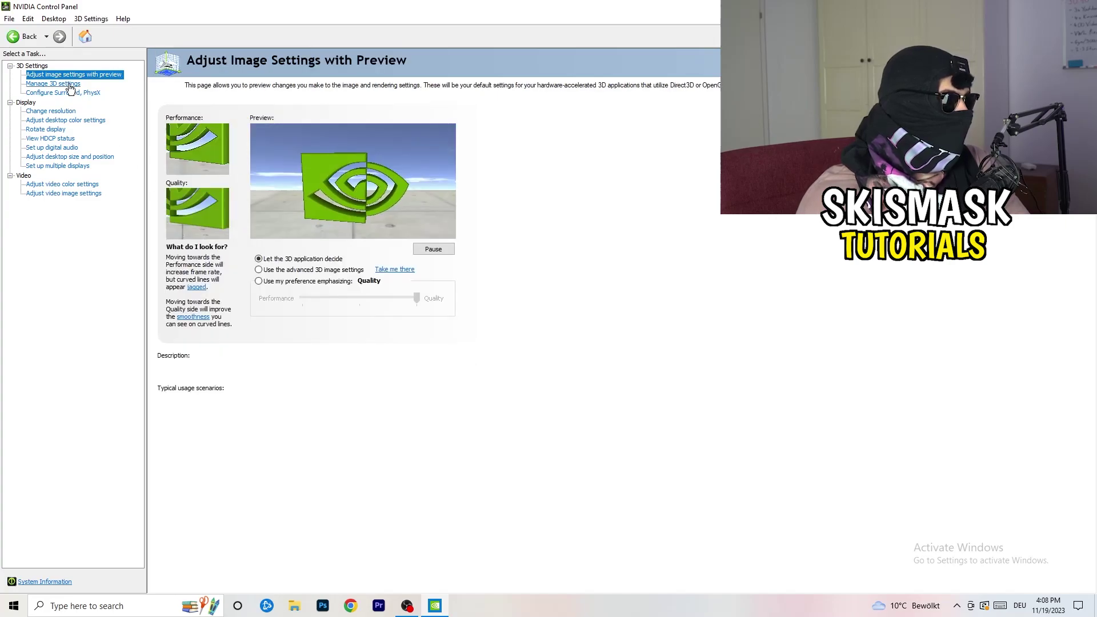
pyautogui.moveTo(343, 274)
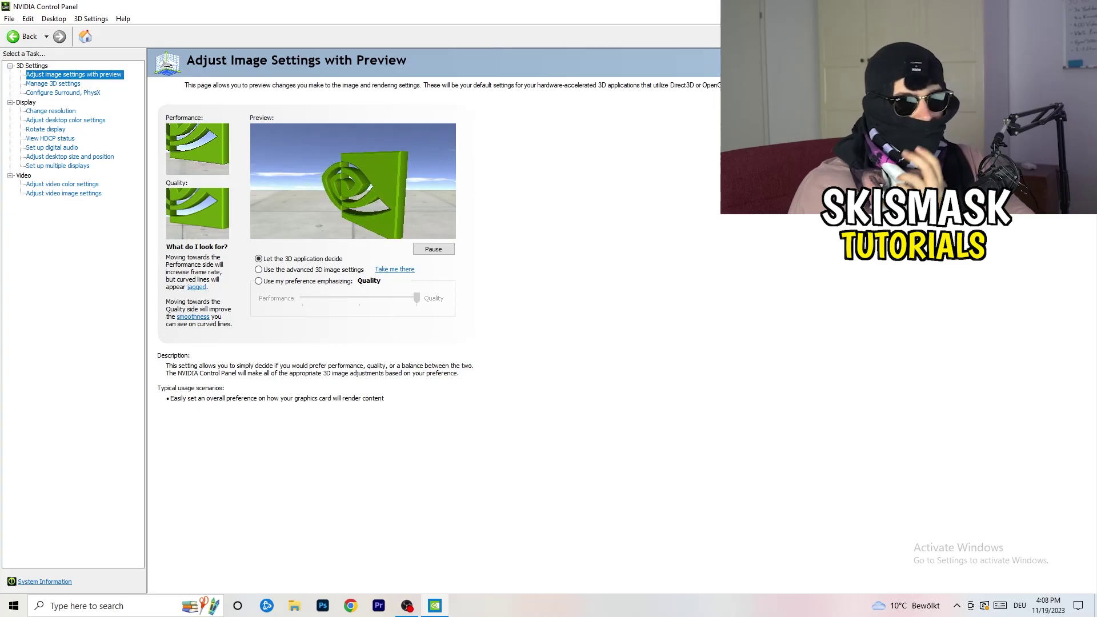
pyautogui.hotkey('alt', 'F4')
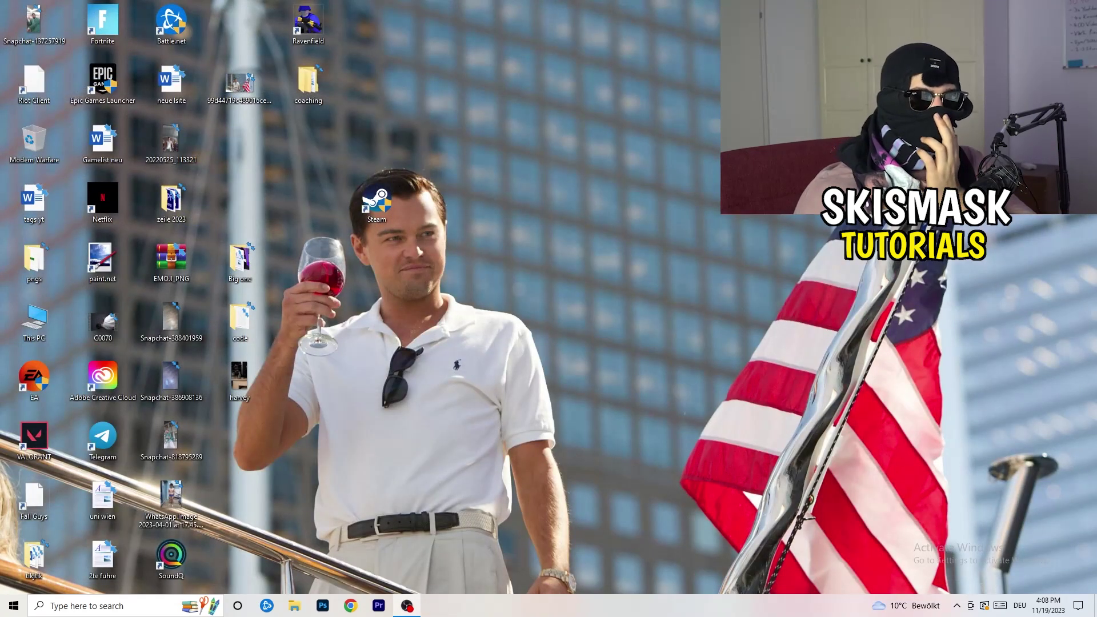